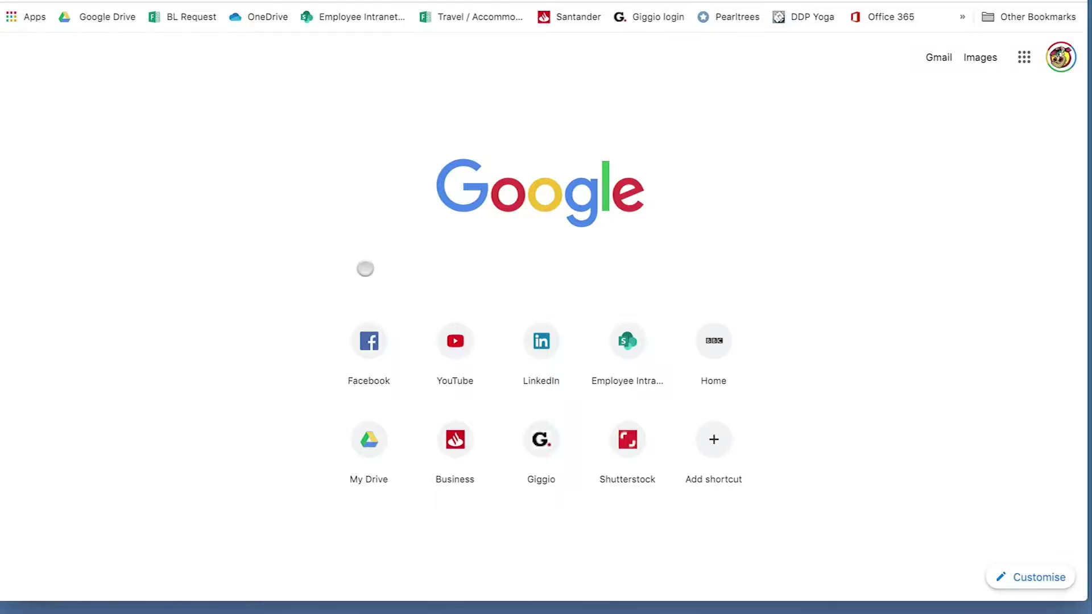
Search the web for "blendspace", open the Tes Teach with Blendspace site and enter the account dashboard through sign-up
text(blendspace)
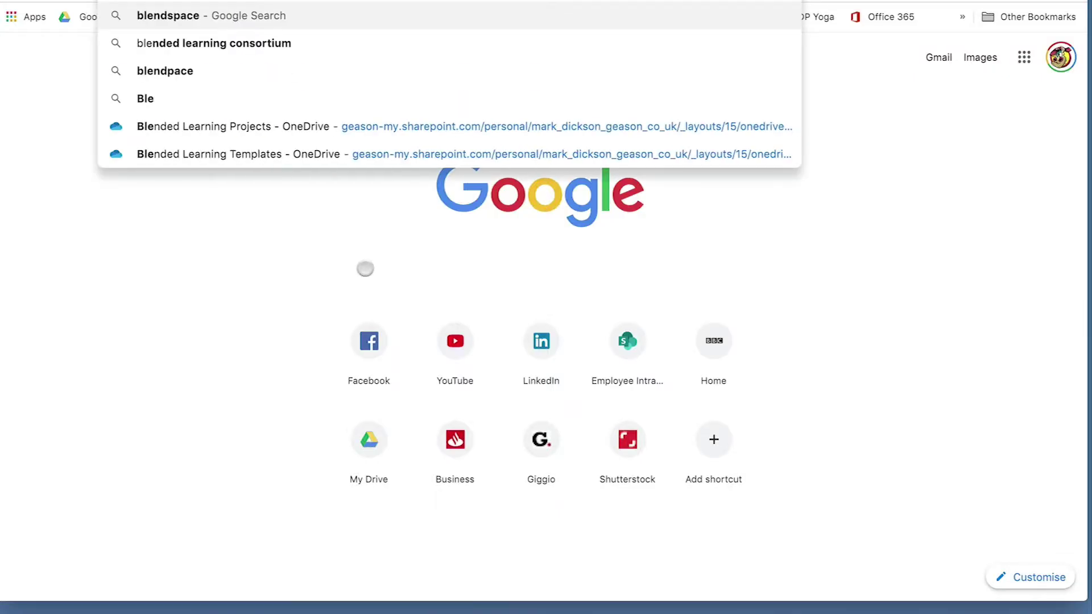
key(Return)
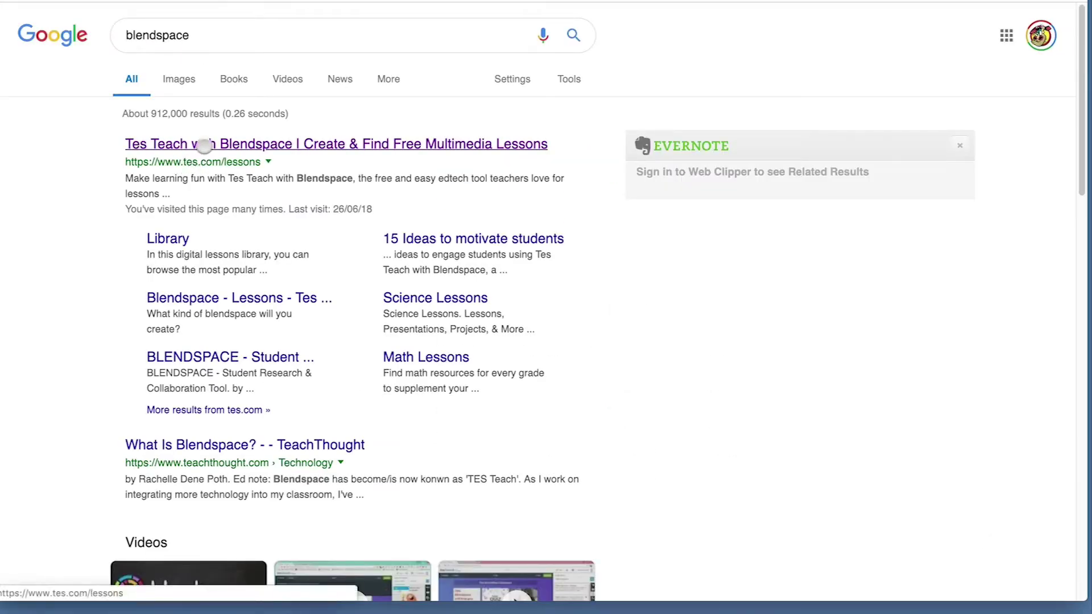
click(203, 146)
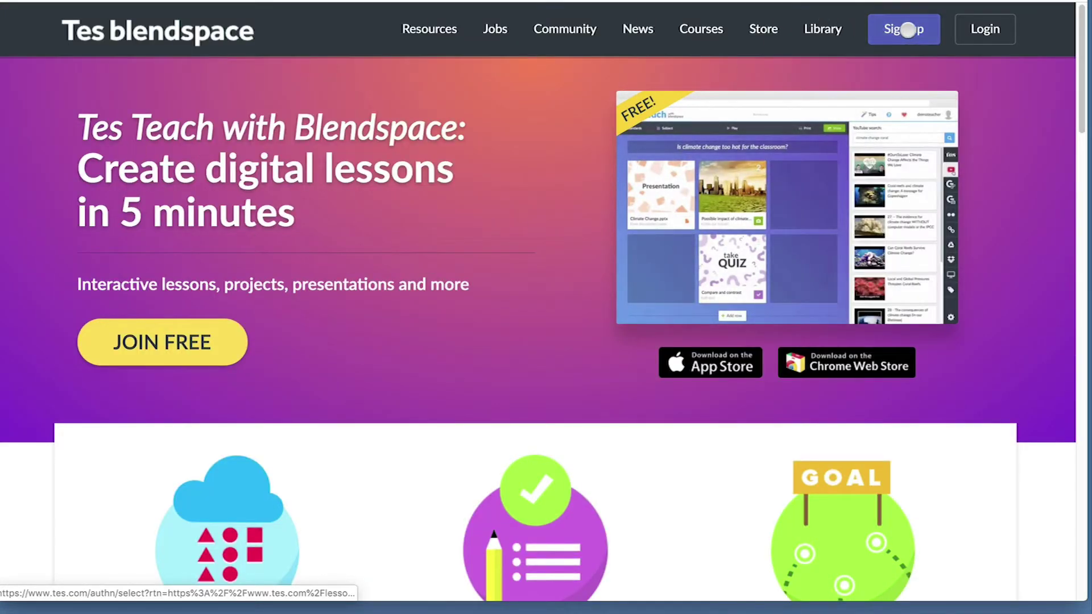
click(908, 29)
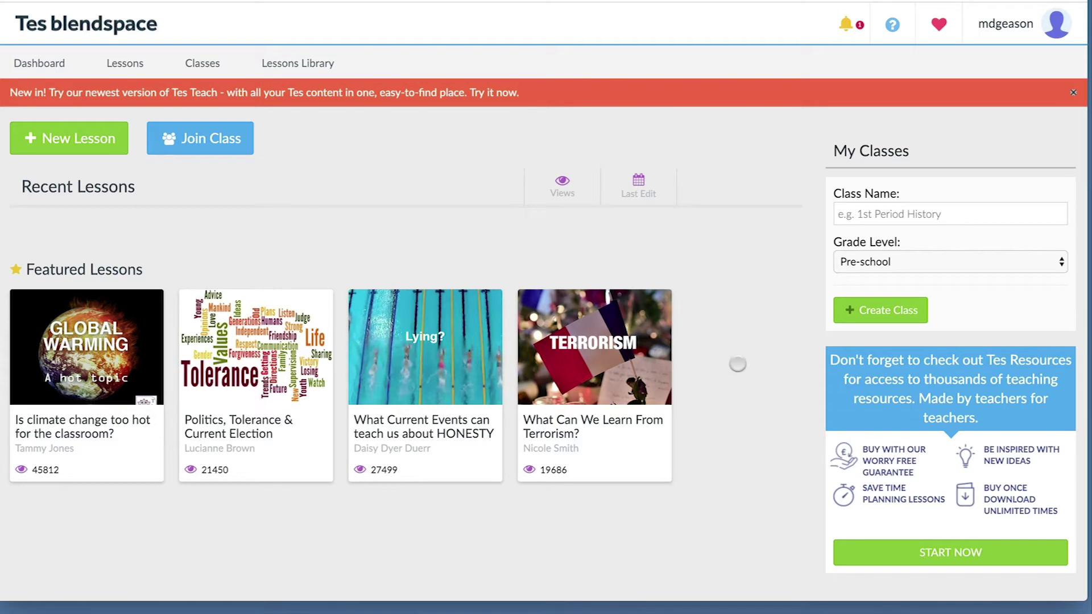
Create a new lesson titled "Fungal Defects in Timber"
click(55, 140)
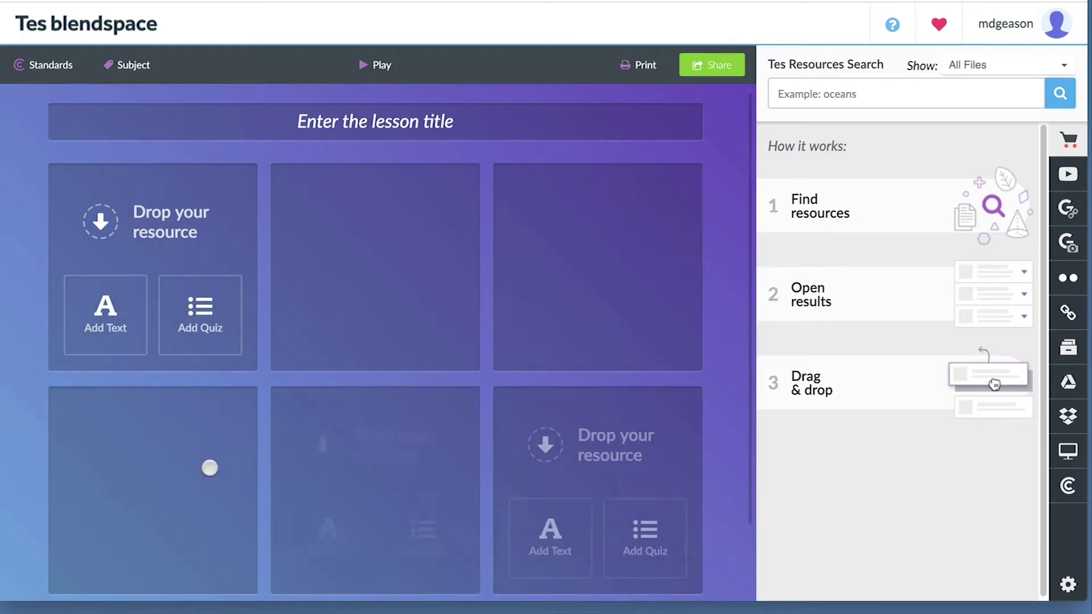
click(318, 120)
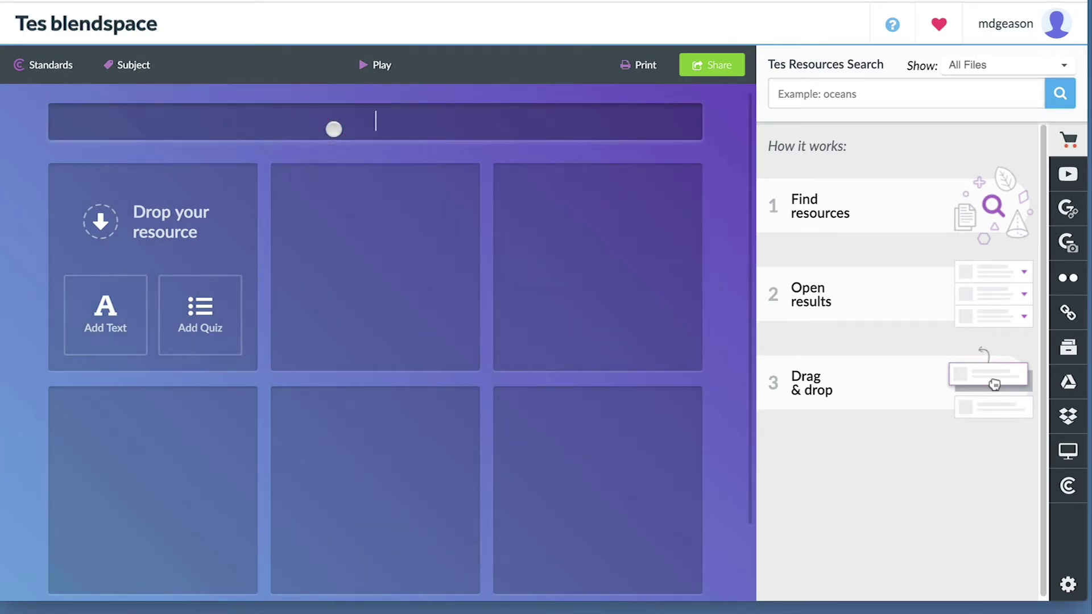
text(Fungal D)
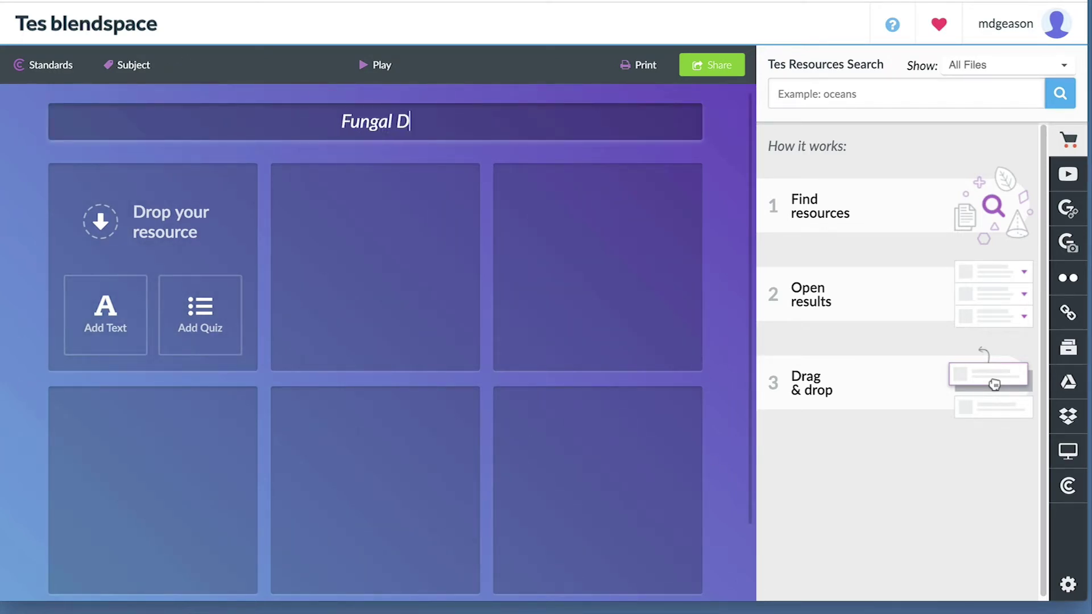
text(efects)
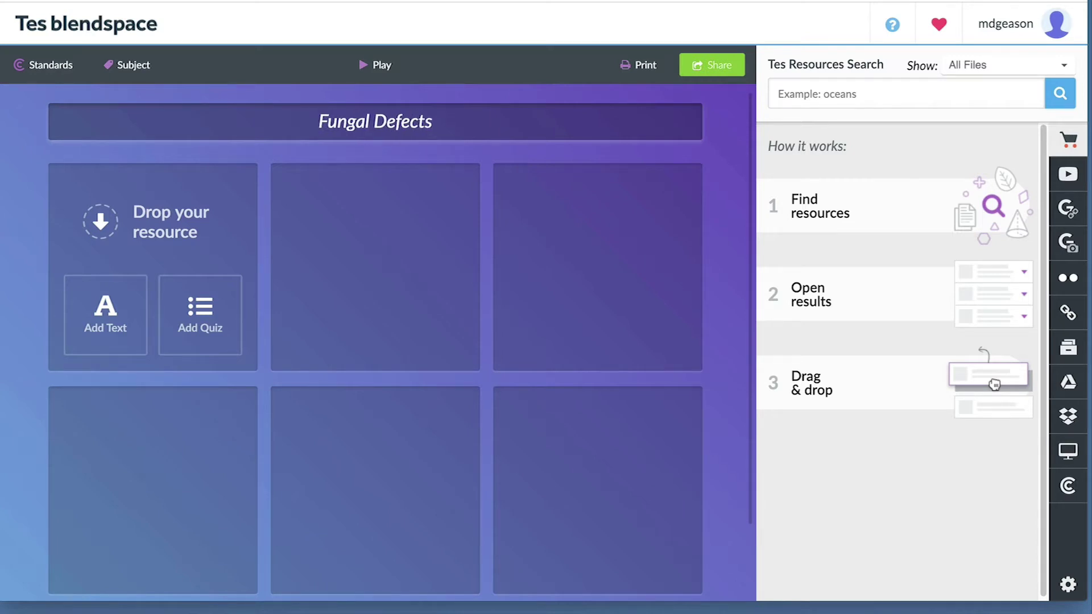
text( in Timber)
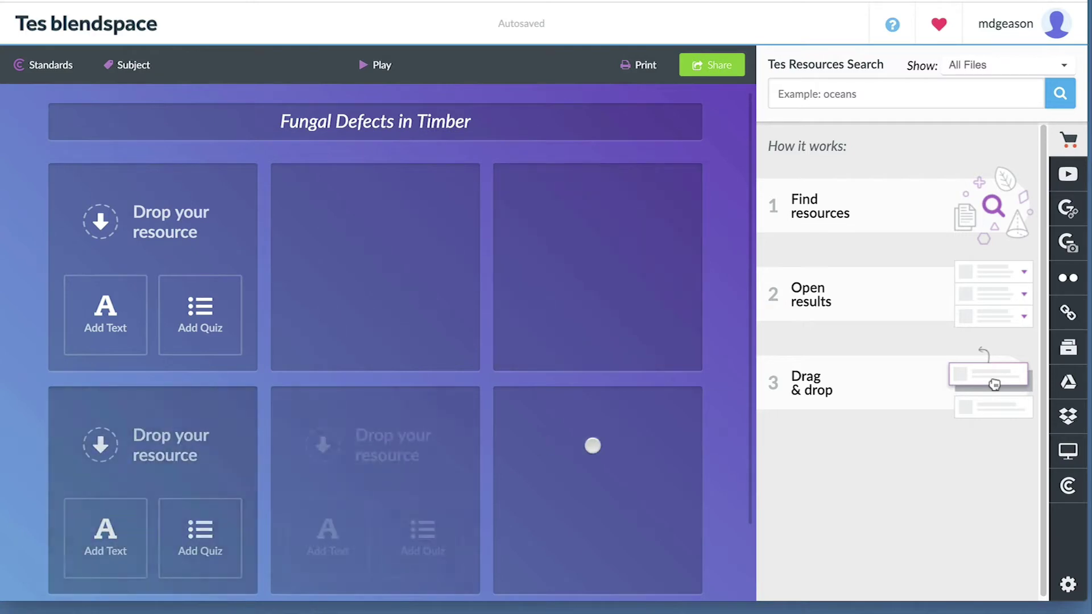
Add another row of tiles below the lesson's existing grid
scroll(542, 376, down, 1)
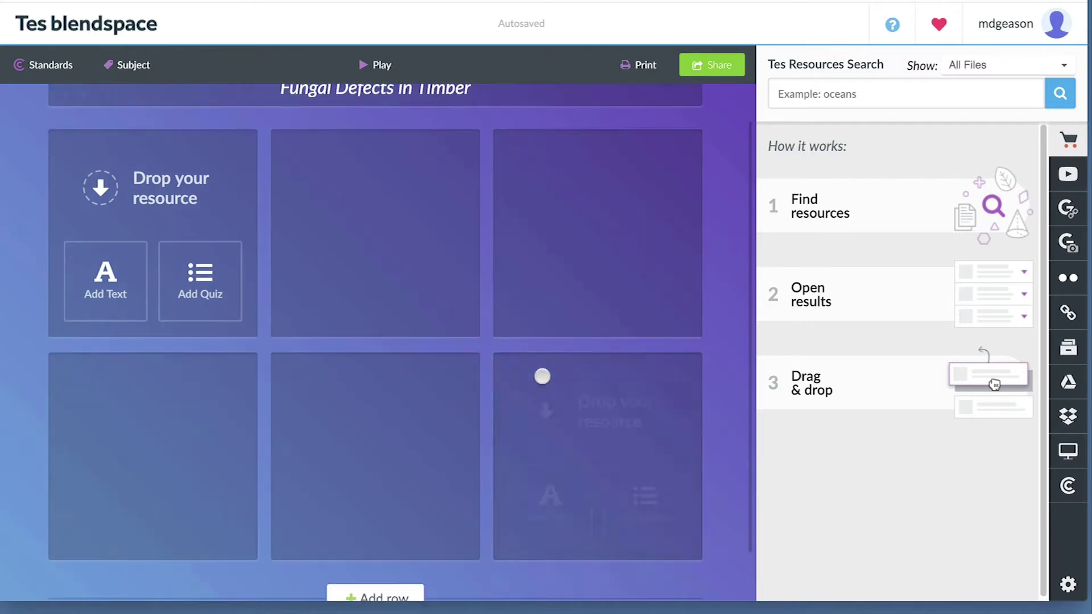
click(385, 592)
scroll(380, 484, up, 1)
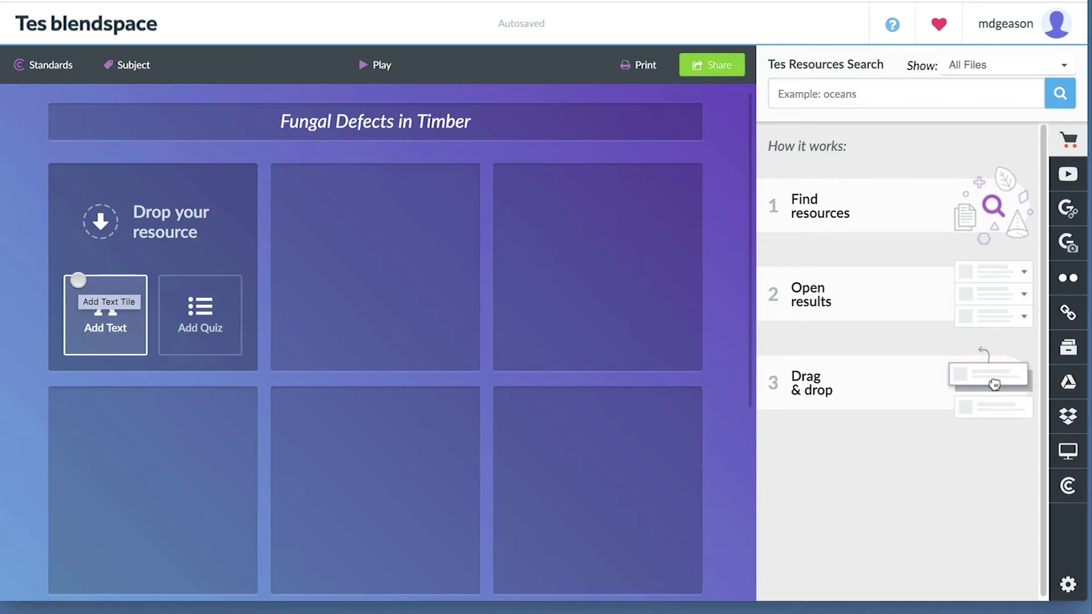
Add a first-cell text tile, bold "Objective" above "Apprentice PMO's will be able to identify fungal defects in timber samples and outline the control measures to overcome them."
click(113, 282)
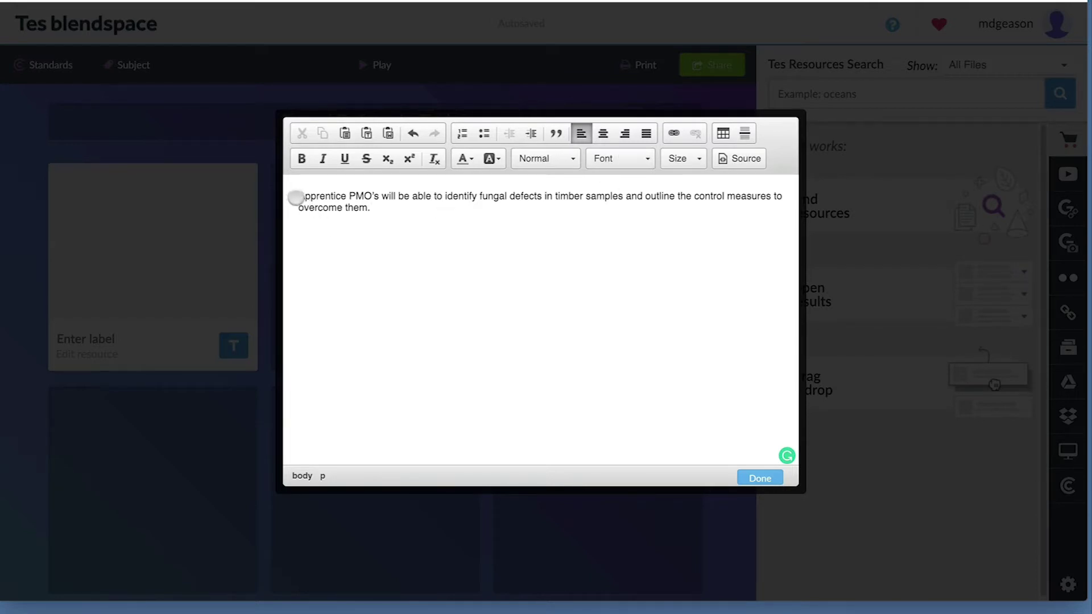
click(296, 196)
text(Obje)
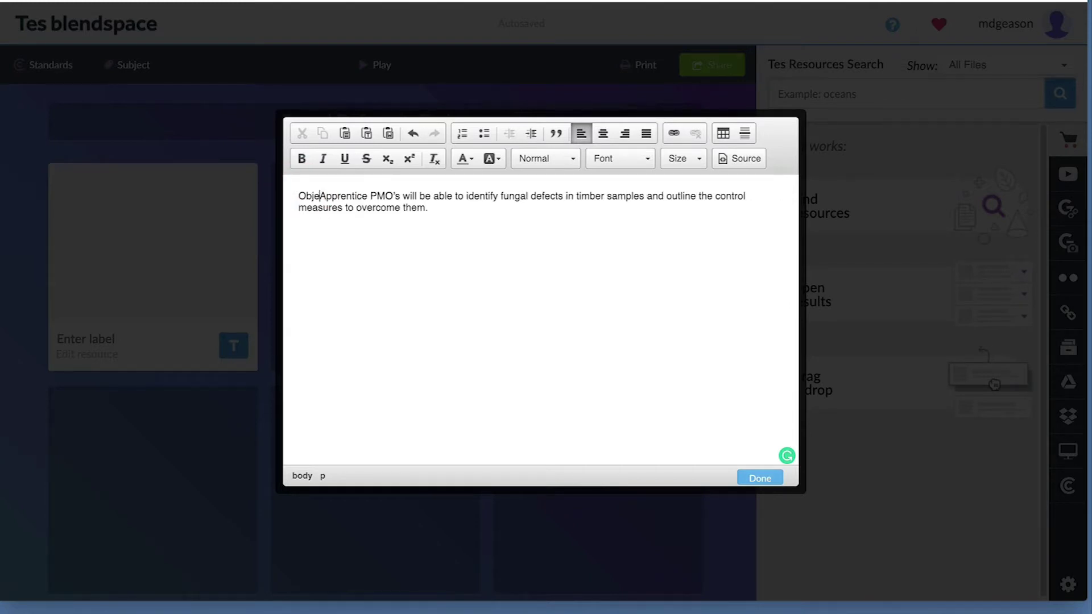
text(ctive)
key(Return)
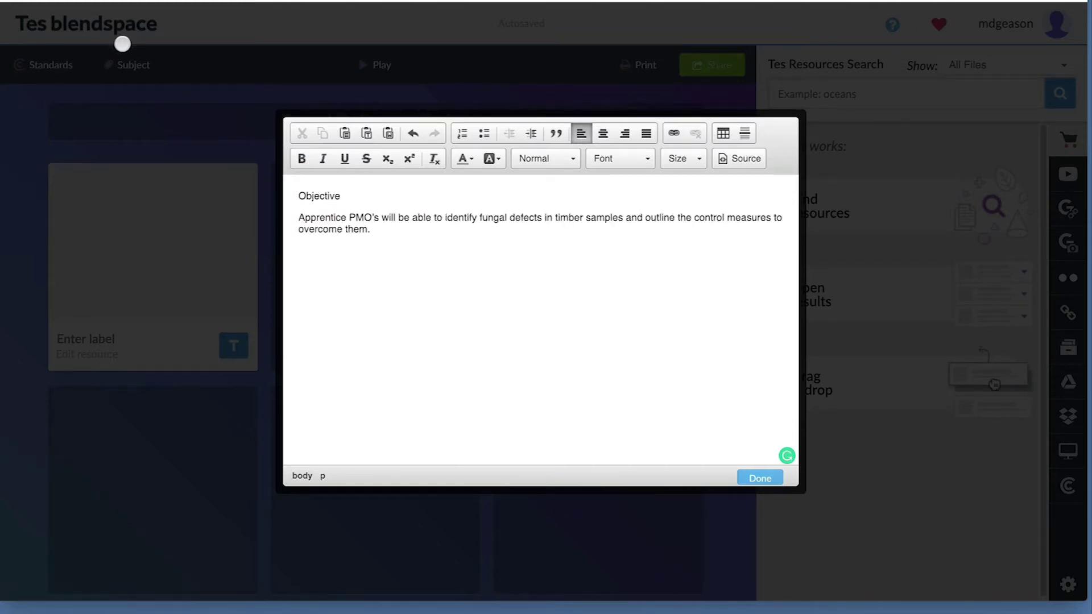
drag(339, 195, 304, 194)
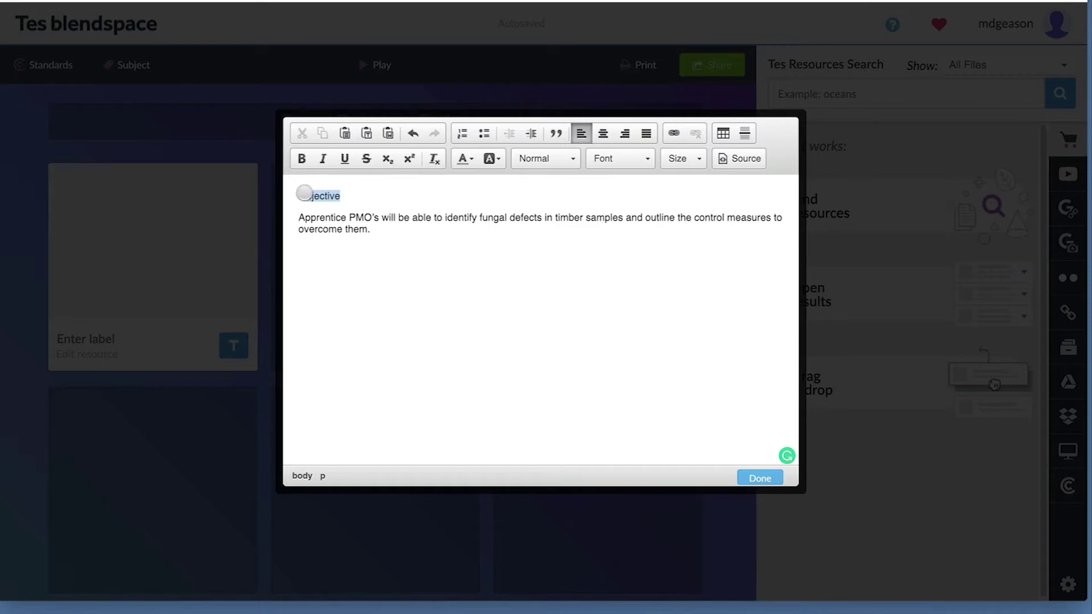
click(301, 159)
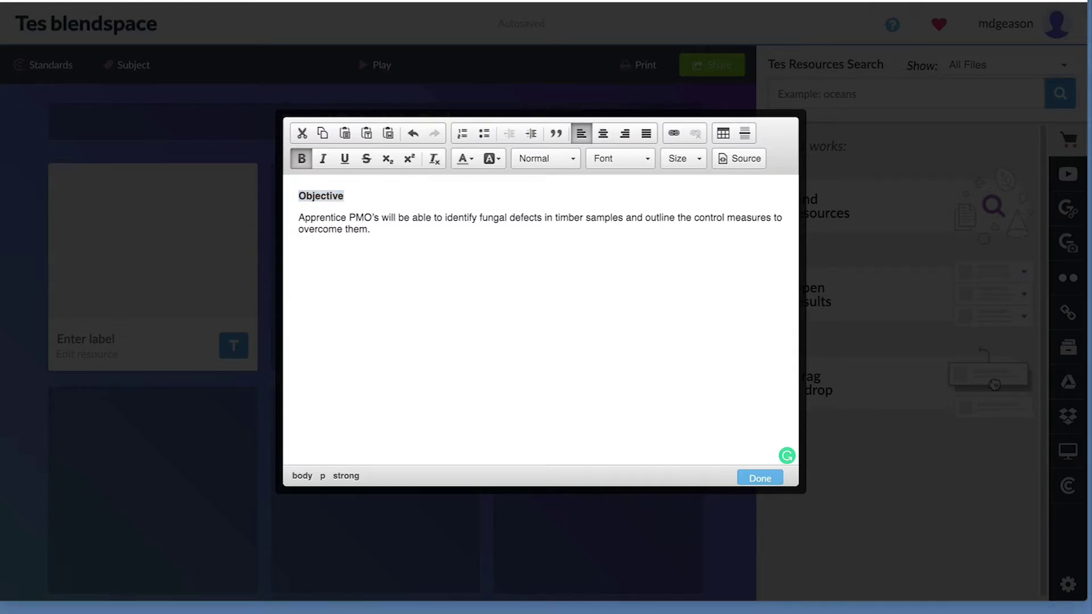
Add "TASK 1 Watch the videos and work through the documents provided." and "TASK 2 Answer the quiz sheet provided" below the objective in bold
text(TASK 1 Watch the videos and work through the documents provided.  TASK 2 Answer the quiz sheet provided)
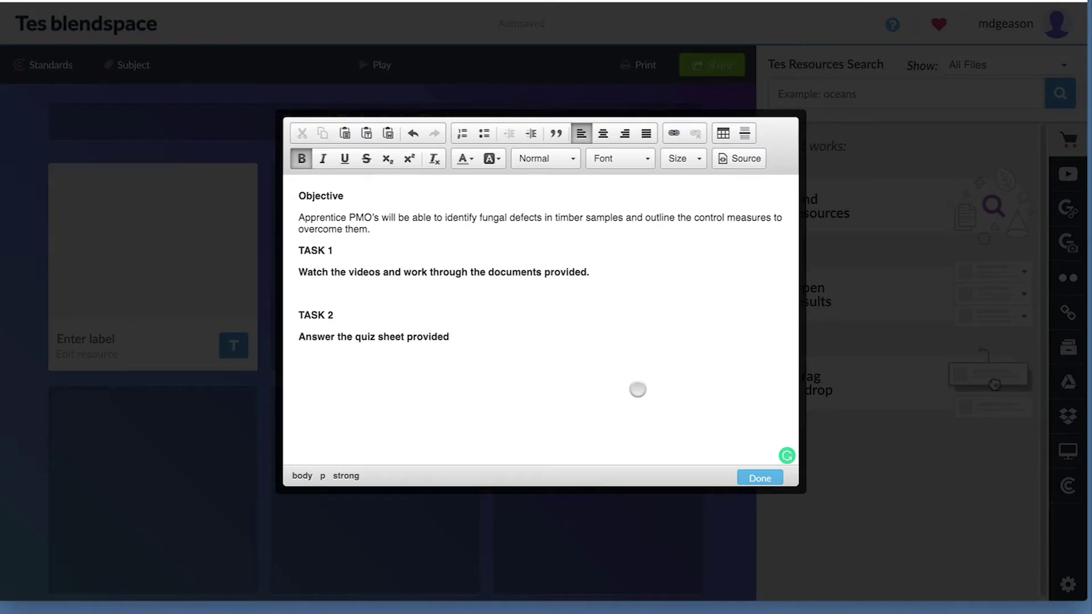
click(756, 477)
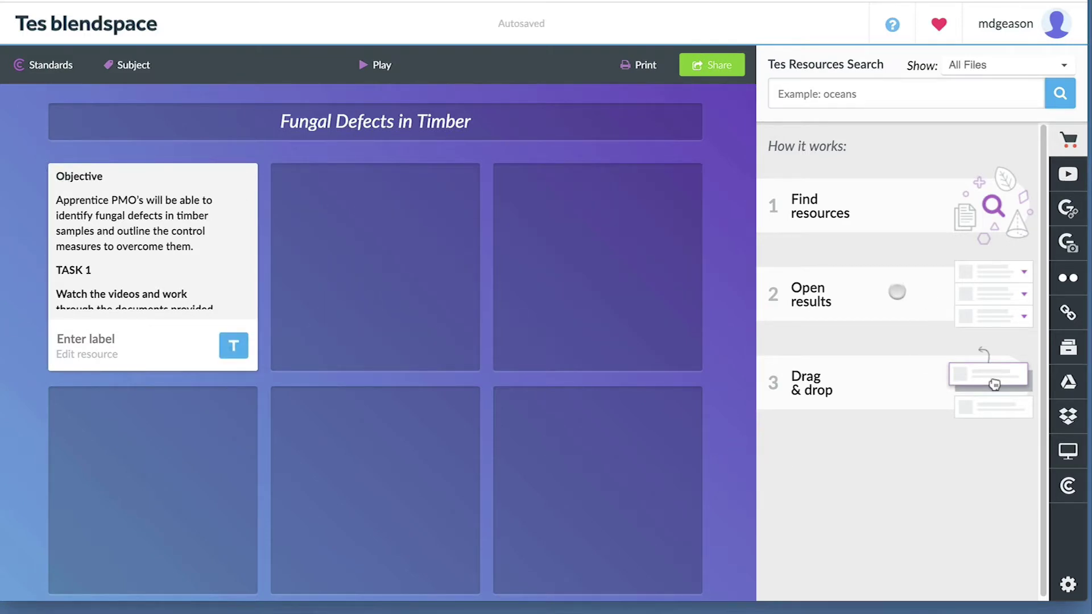
mouse_move(154, 199)
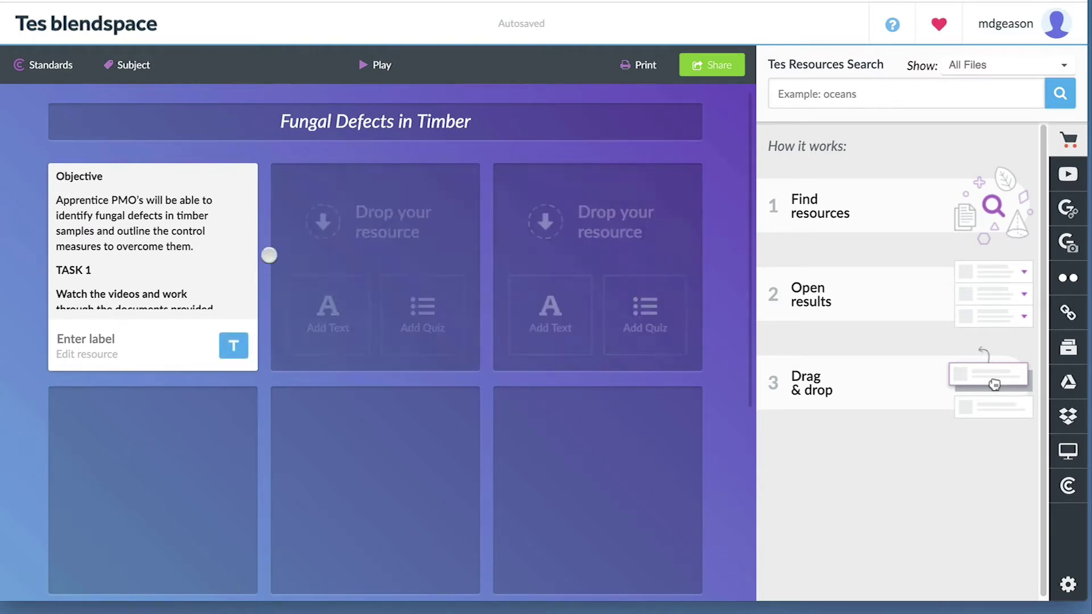
mouse_move(115, 246)
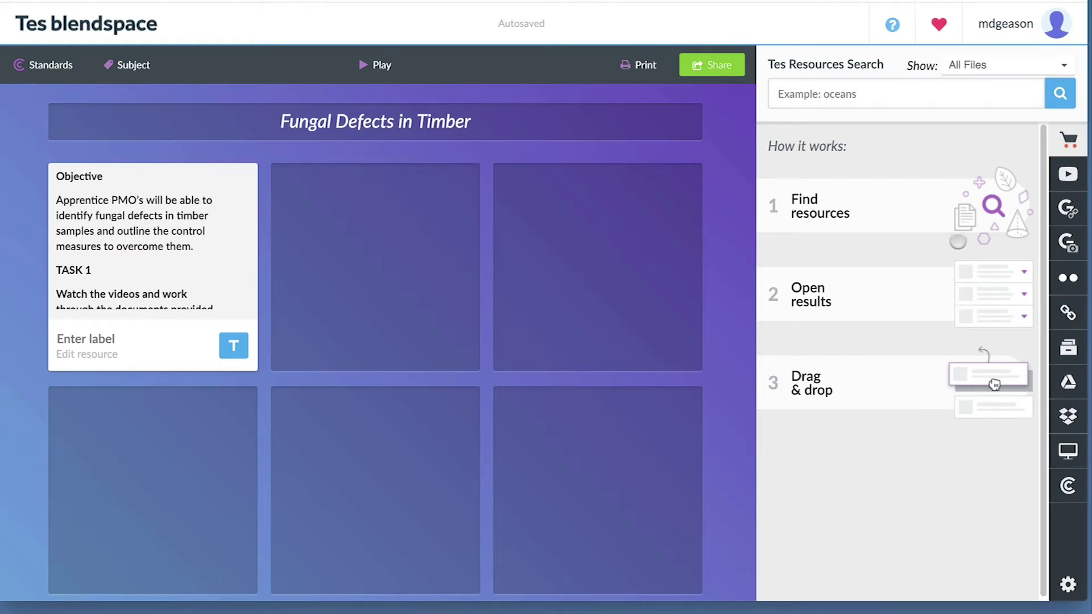
Search YouTube for "Timber rot" within the lesson's resource search
click(1068, 175)
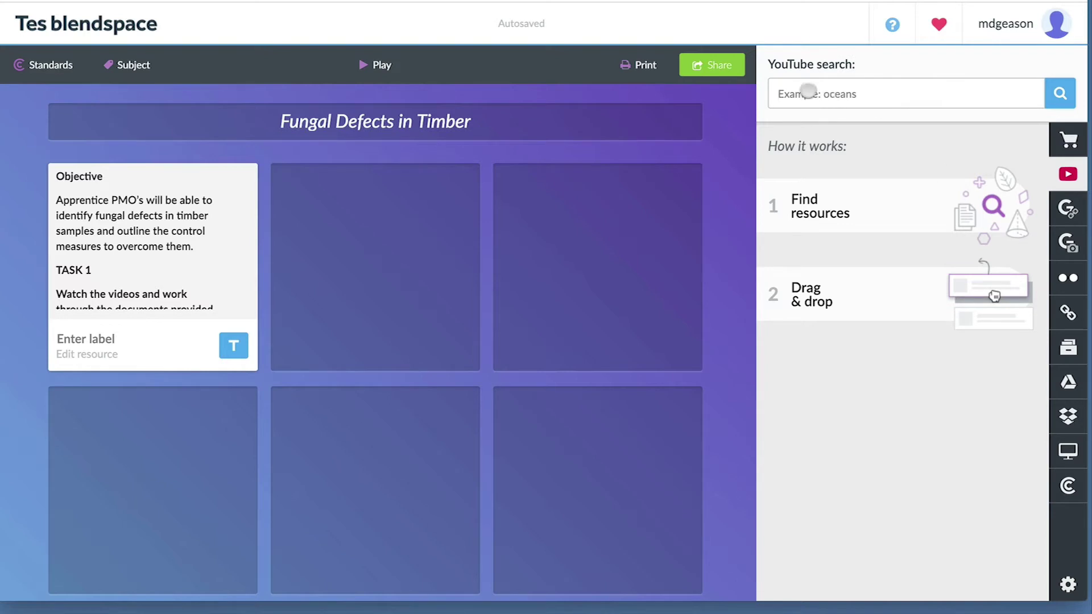
click(807, 92)
text(Timber rot)
key(Return)
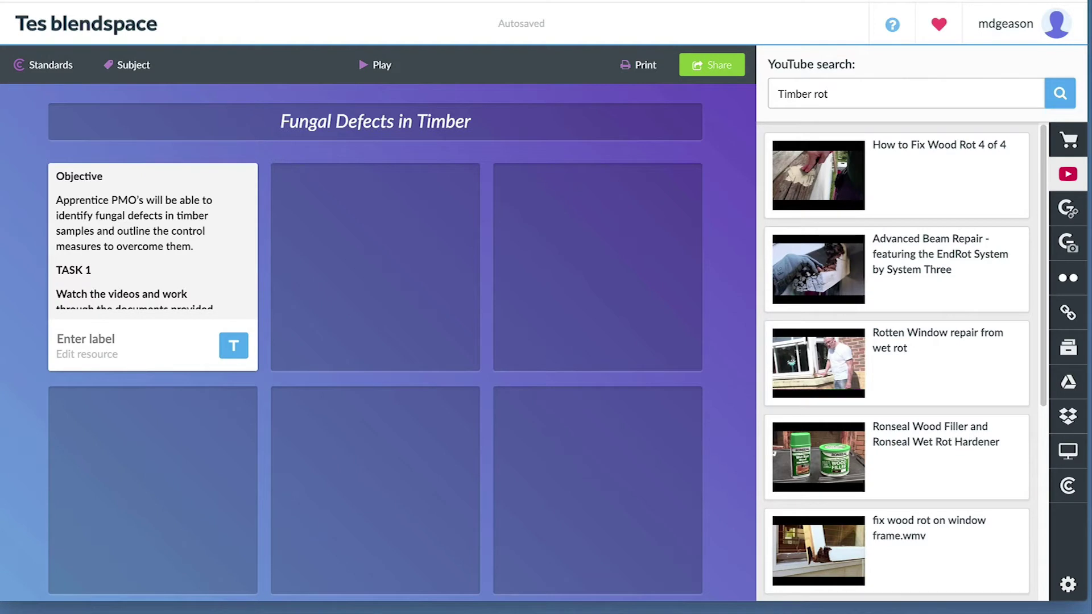
Preview the video "Dry Rot in Leeds A tip on recognising Dry Rot Mycelium" and close the preview
scroll(943, 292, down, 5)
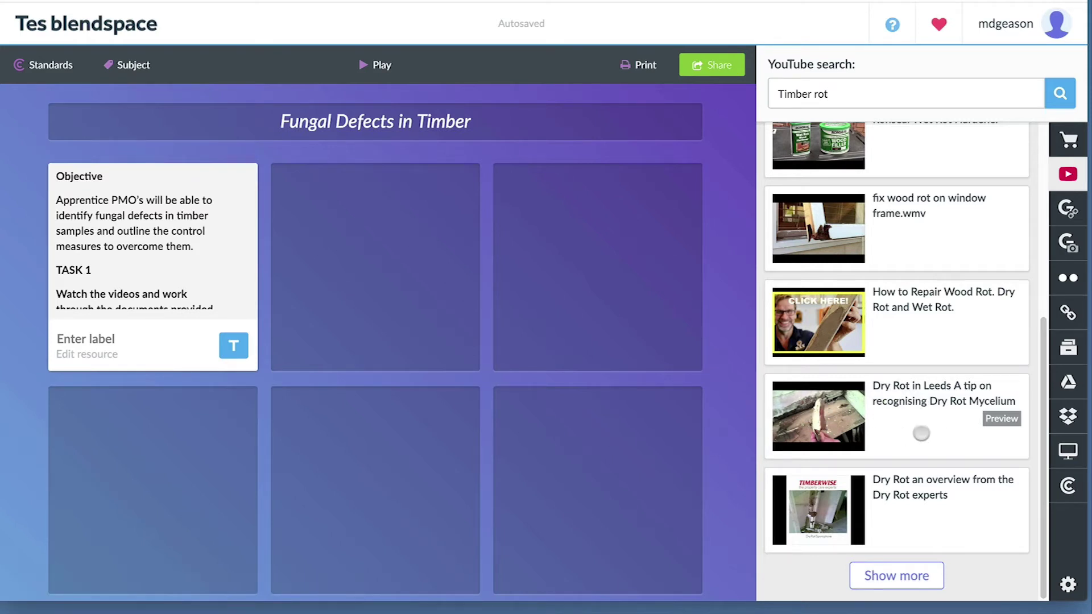
click(992, 417)
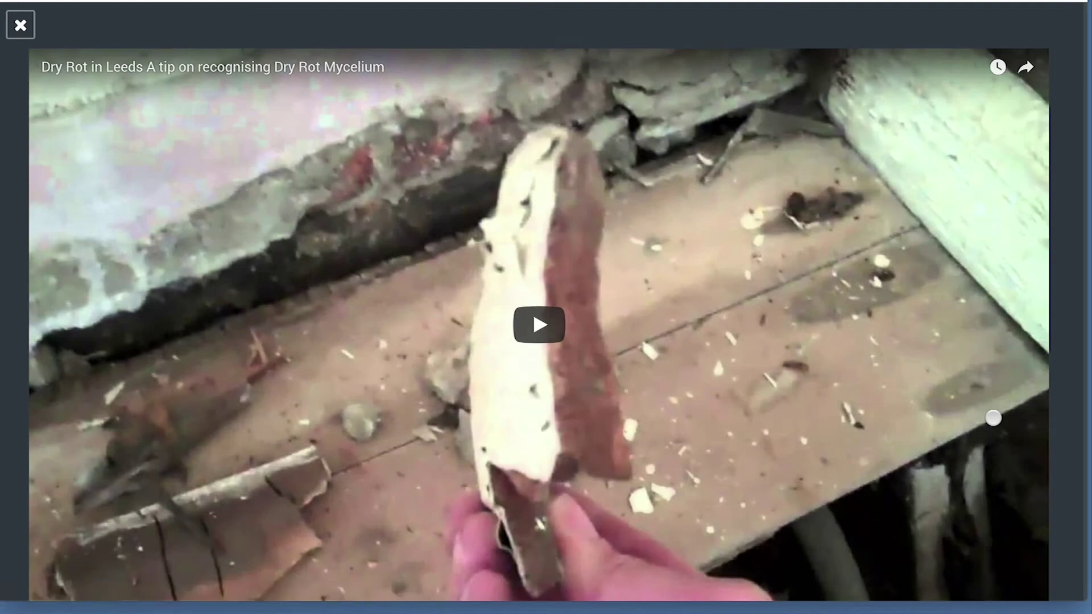
click(547, 323)
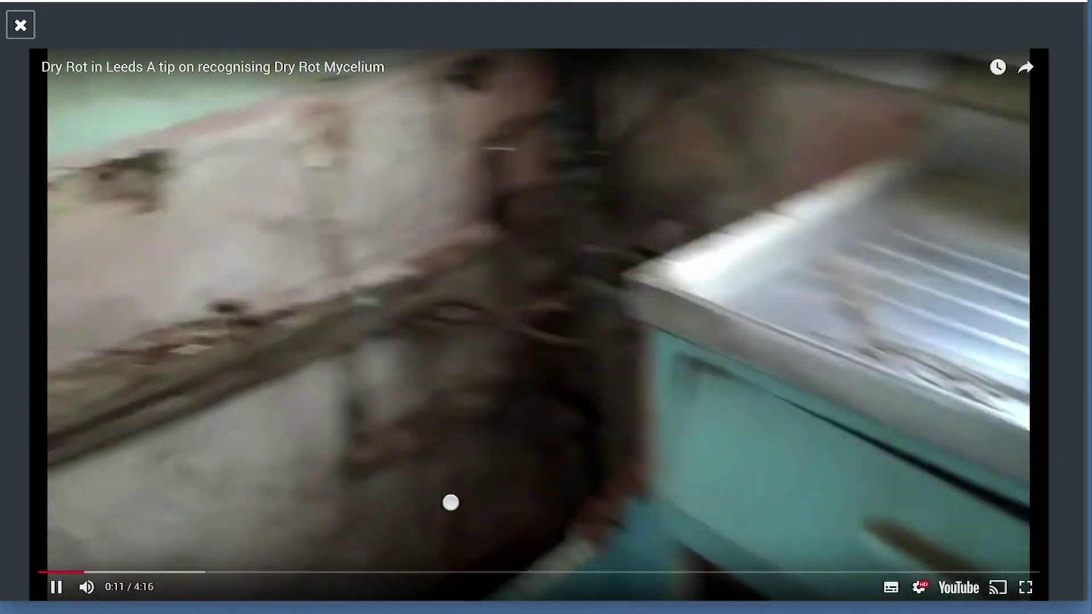
click(449, 500)
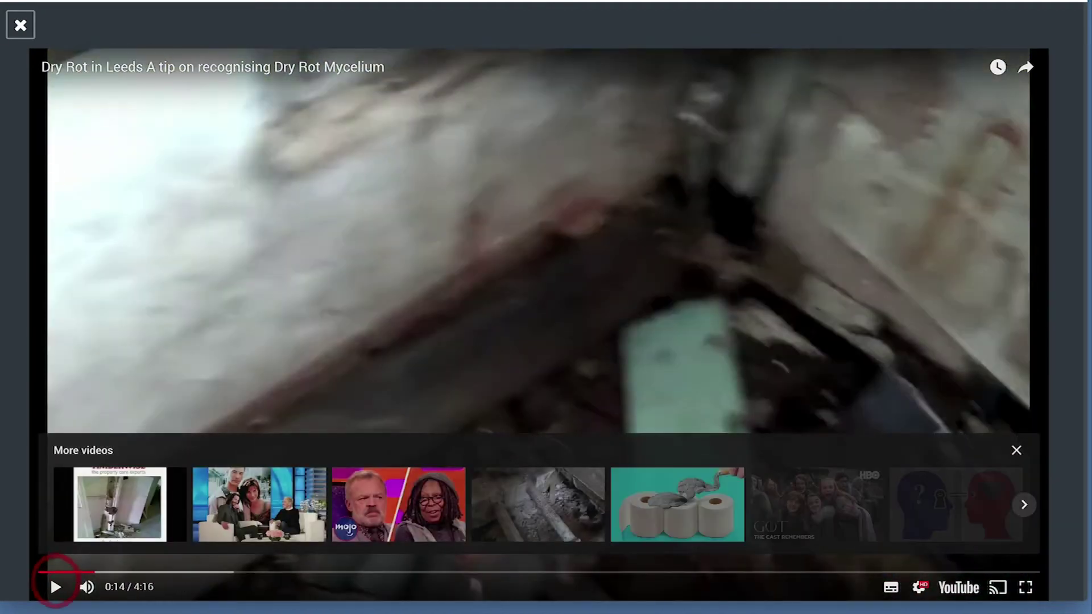
click(7, 28)
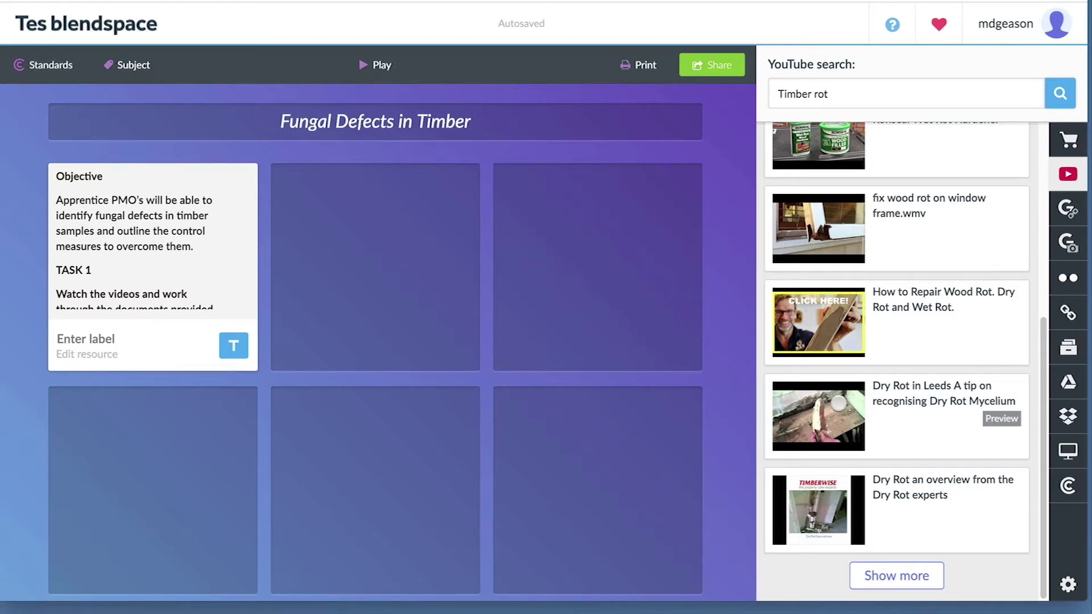
Add the "Dry Rot in Leeds" video to the lesson's second cell, and move it to the third cell
drag(838, 402, 364, 194)
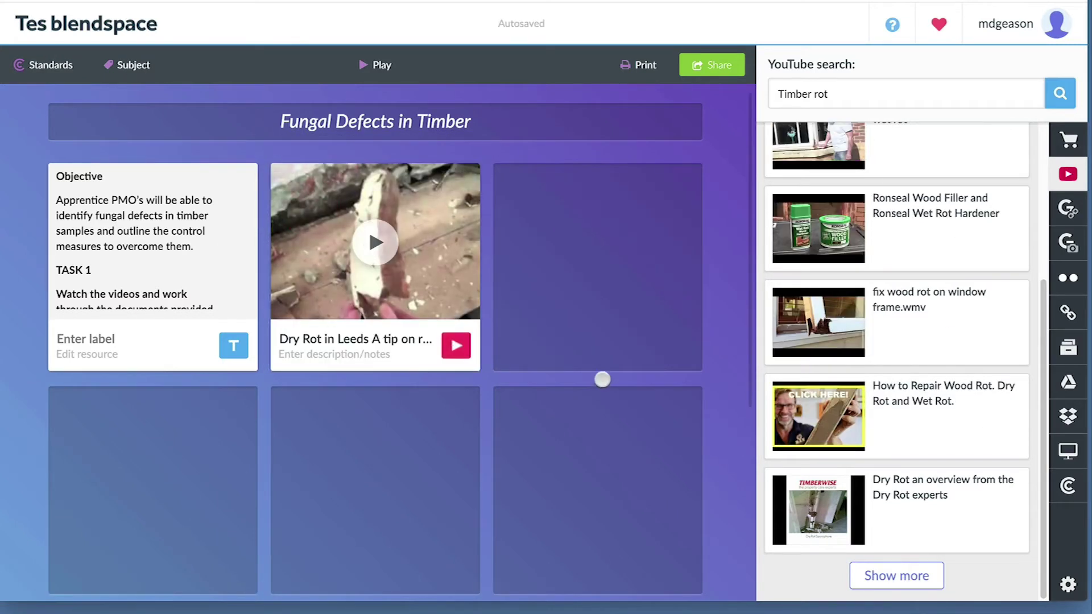
mouse_move(587, 348)
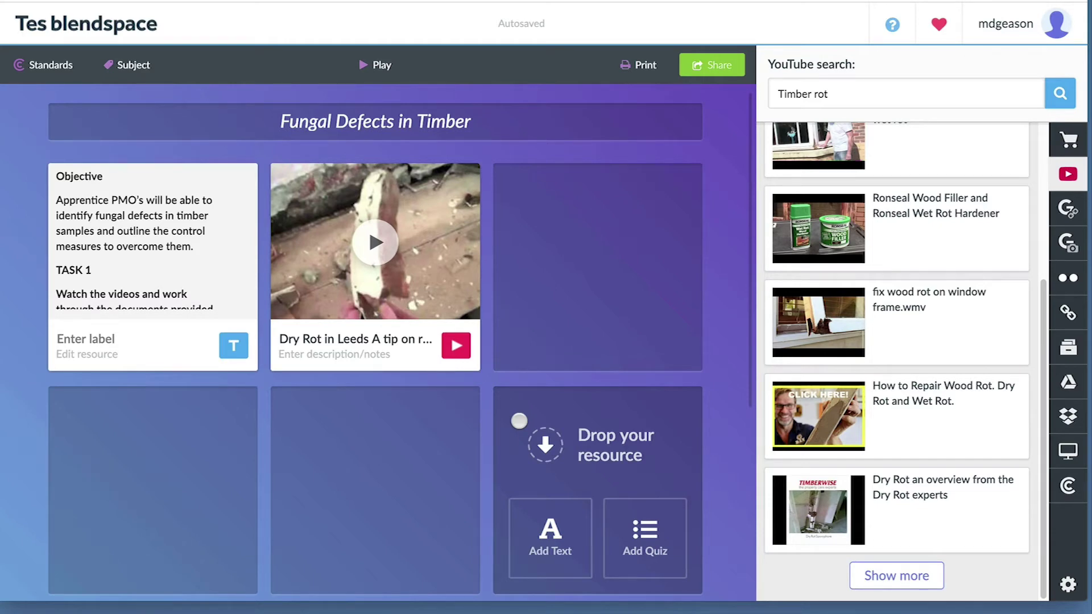
drag(418, 199, 653, 200)
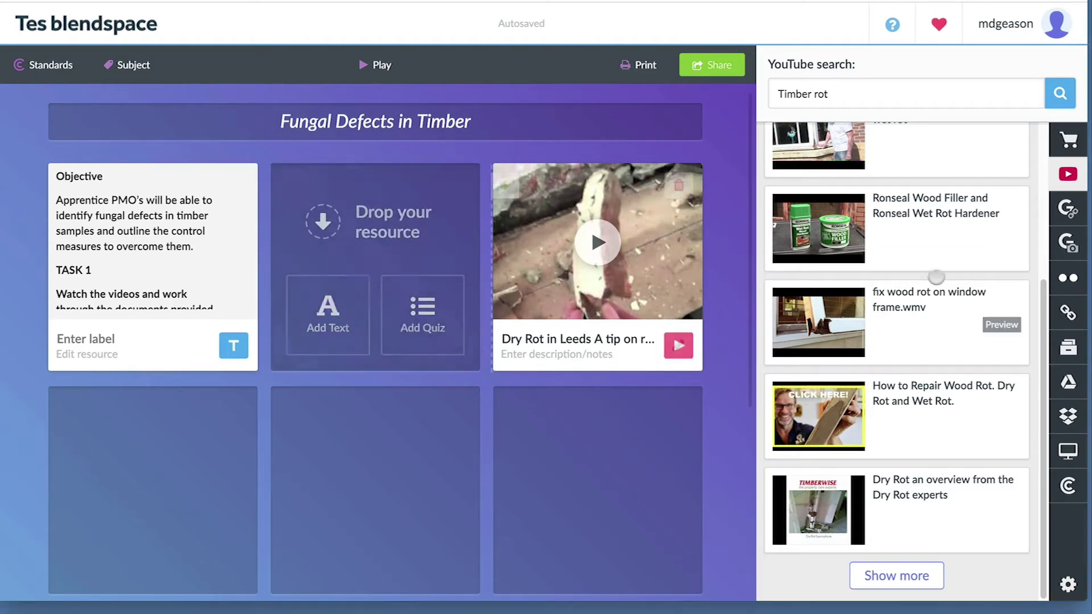
Paste the copied PlayPosit web link as a resource, place it in the lesson's second cell and open that tile
click(1069, 312)
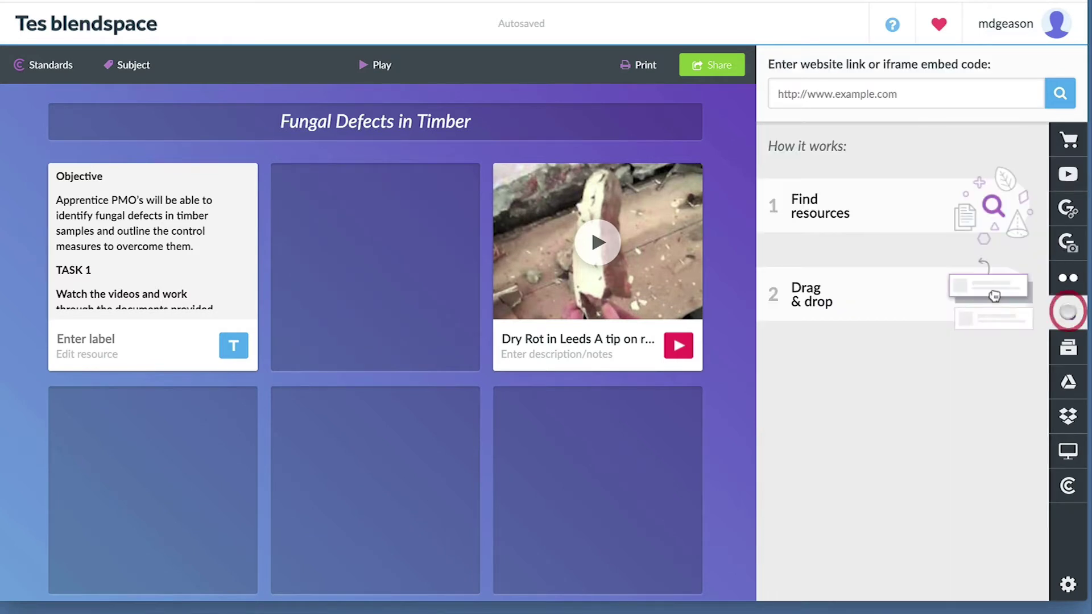
right_click(838, 93)
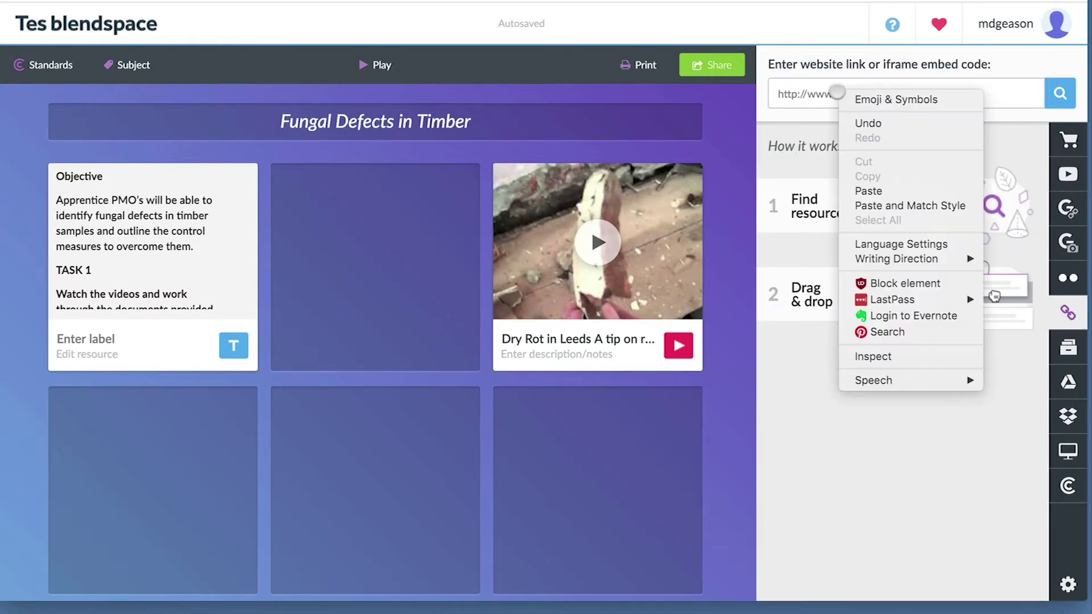
click(874, 192)
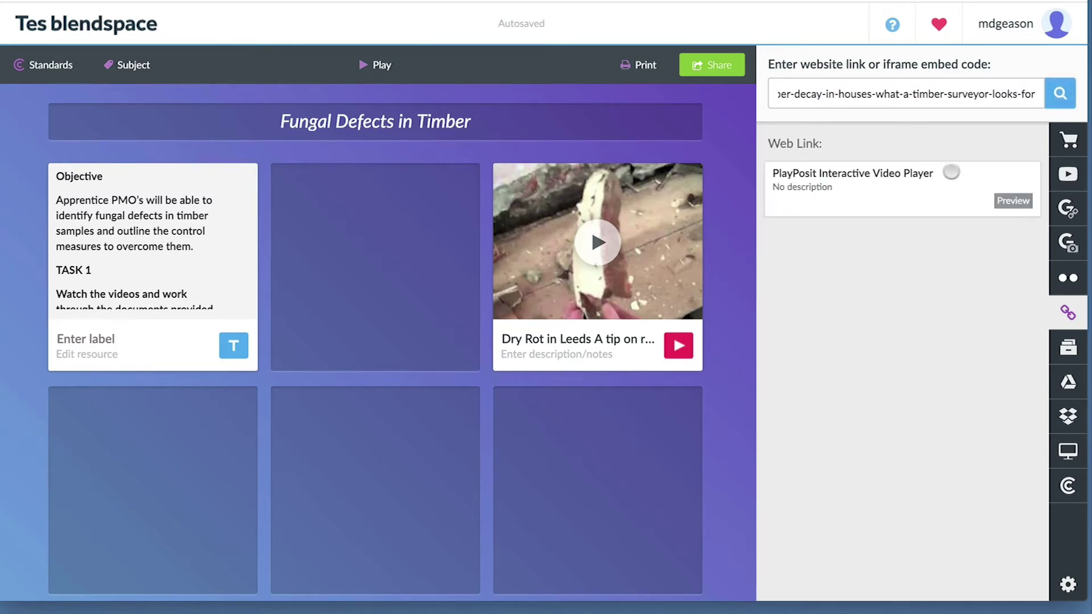
drag(843, 179, 359, 233)
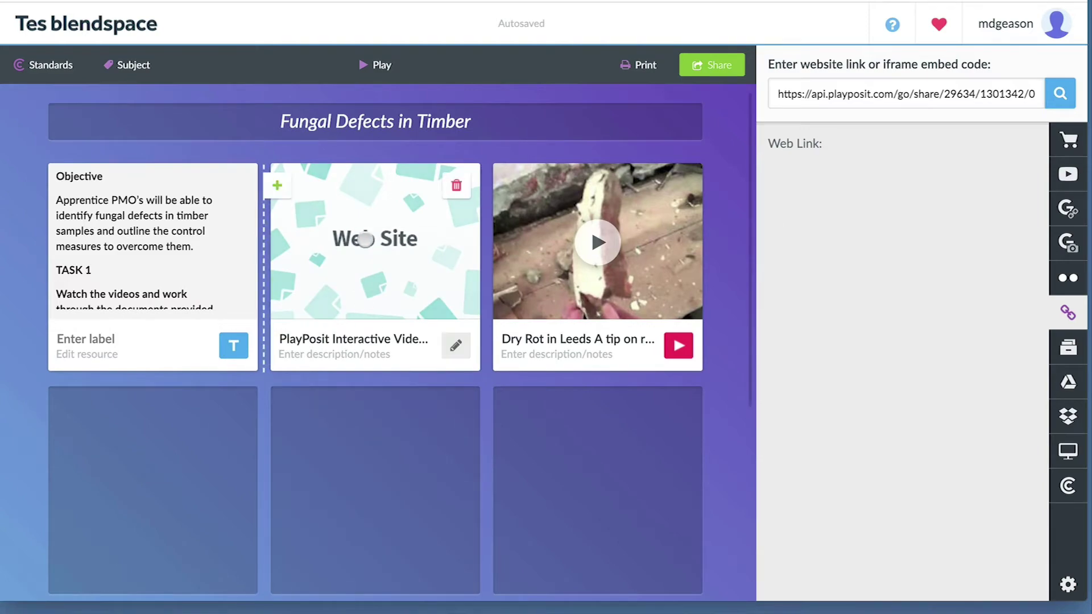
click(364, 240)
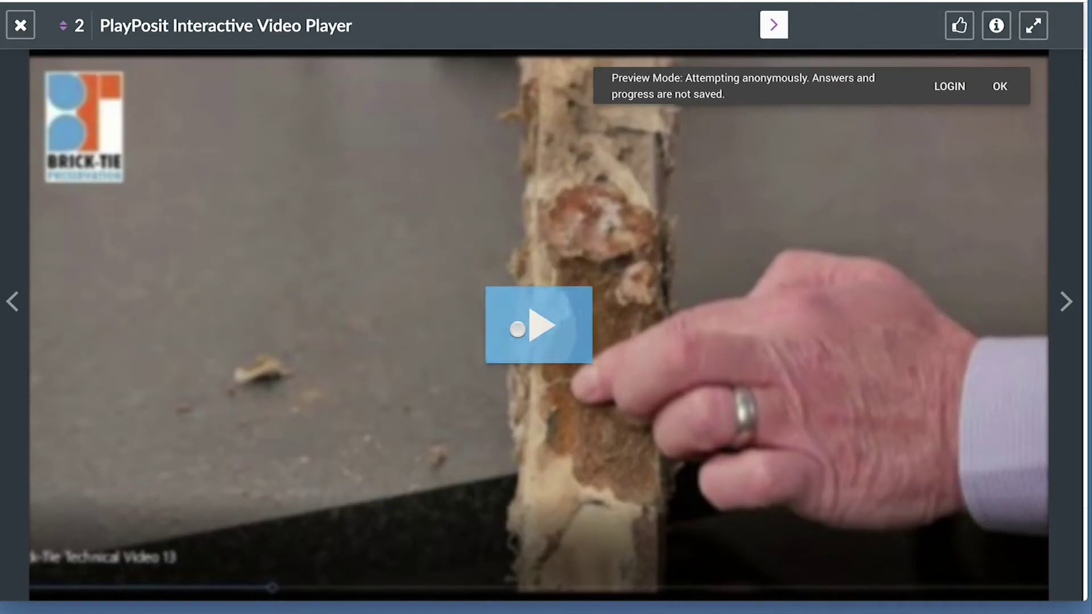
Play the PlayPosit video, submit answer A to the timber decay question, continue and pause playback, and close the preview
click(516, 323)
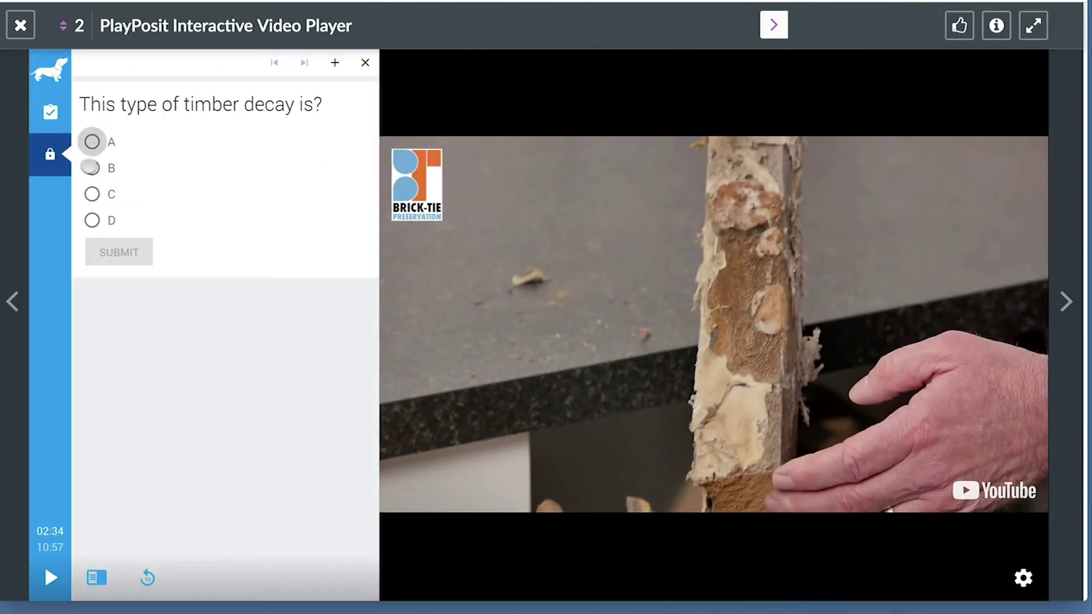
click(92, 141)
click(124, 252)
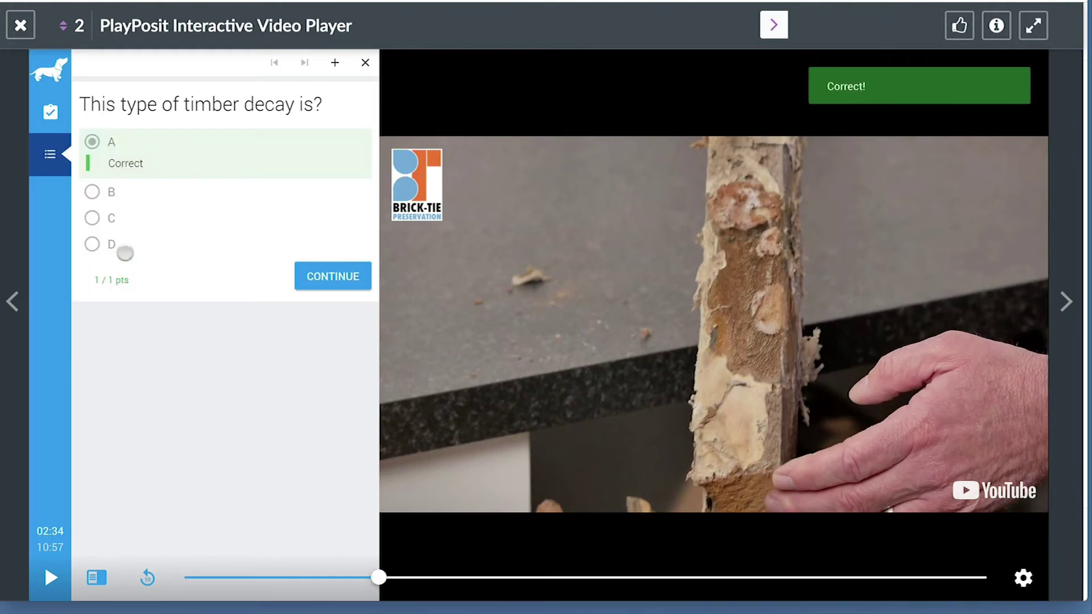
click(333, 278)
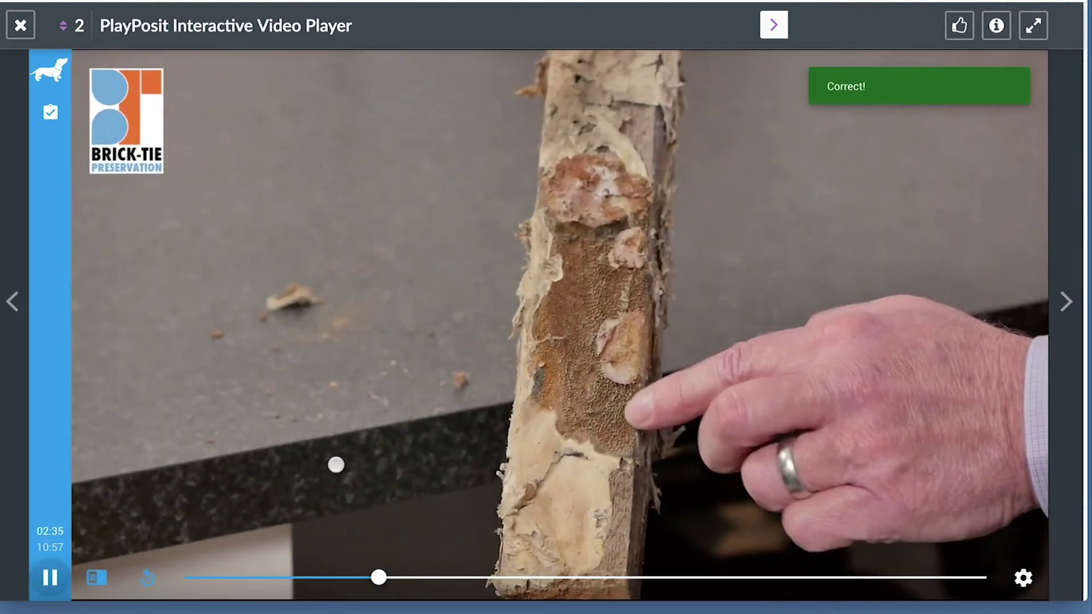
click(51, 578)
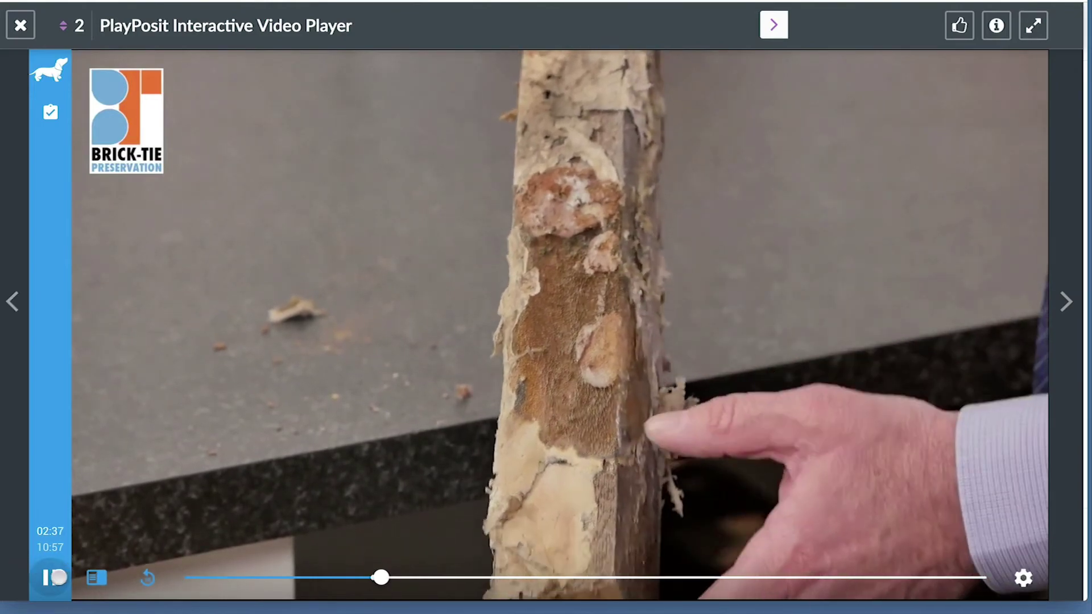
click(20, 25)
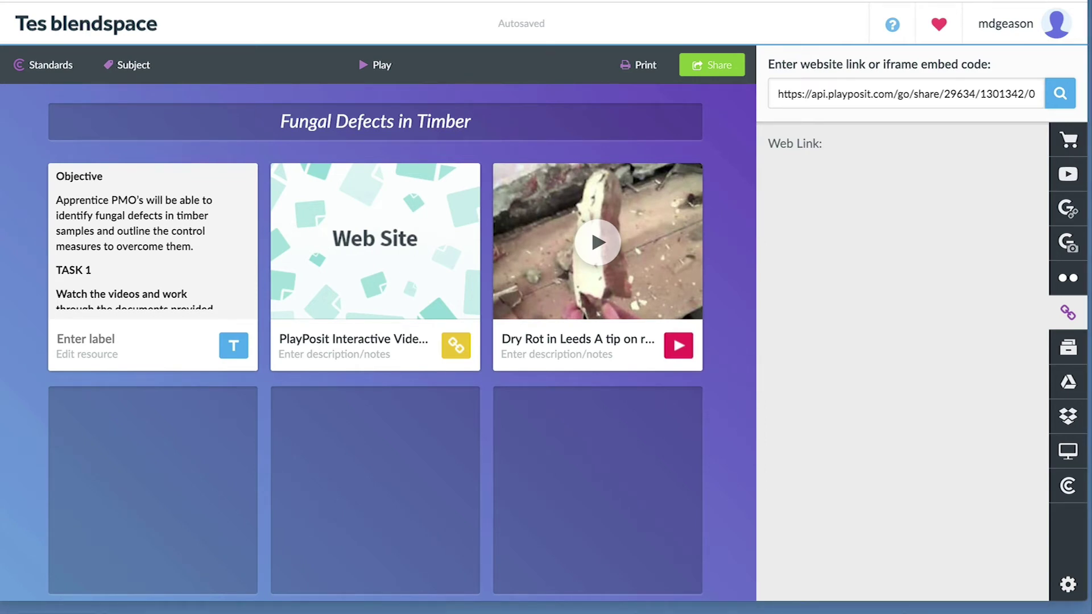
Search Google Images for "Timber fungal decay" within the lesson's resource search
click(1068, 243)
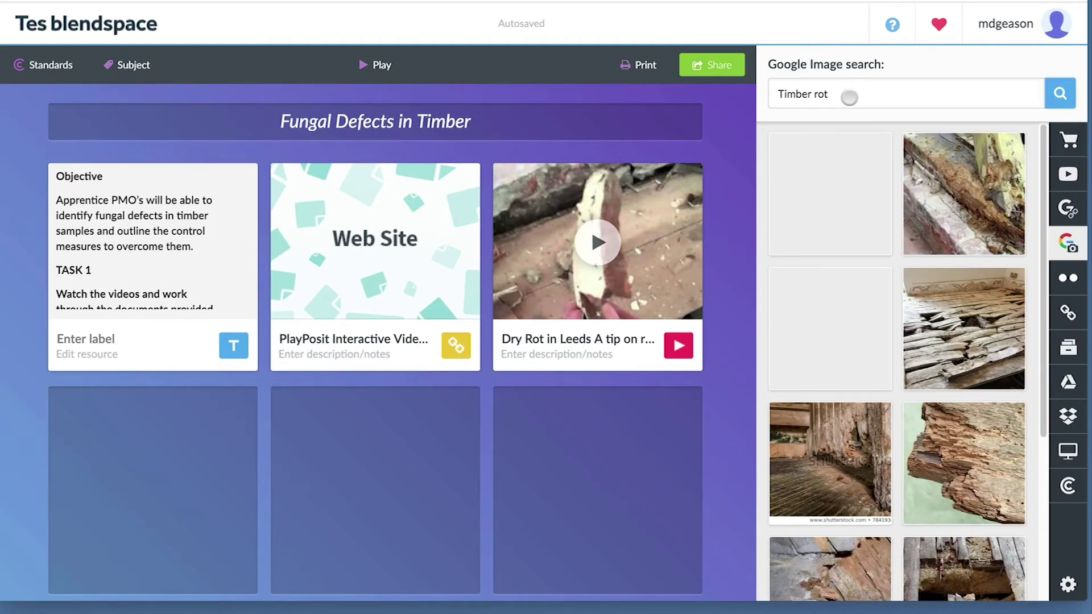
drag(850, 97, 819, 97)
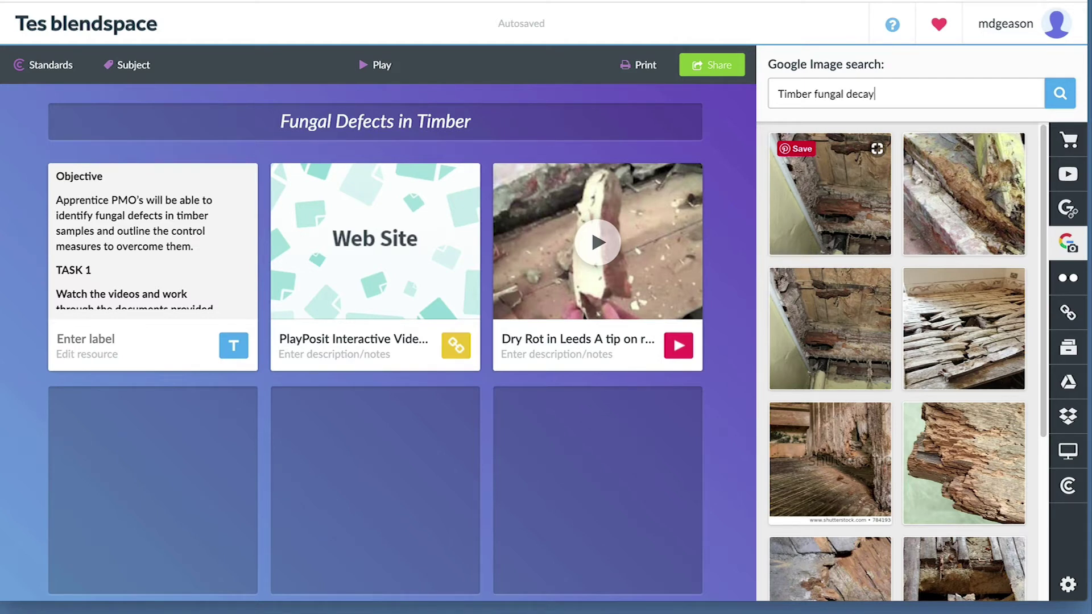
key(Return)
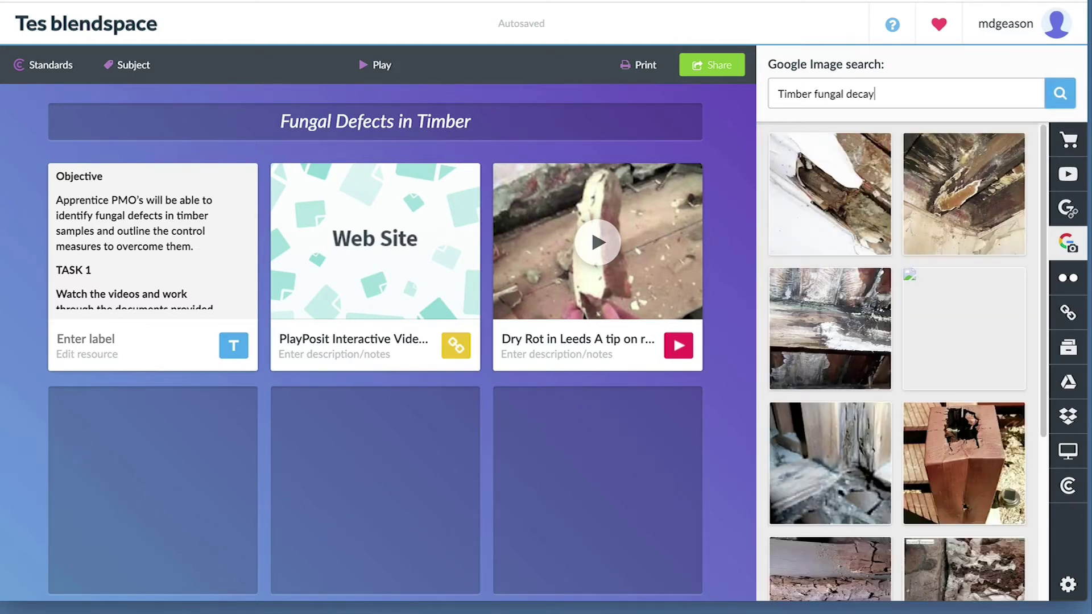
Preview the image of a beam with white fungal growth and a nail, and add it to the lesson's fourth cell
scroll(832, 292, down, 1)
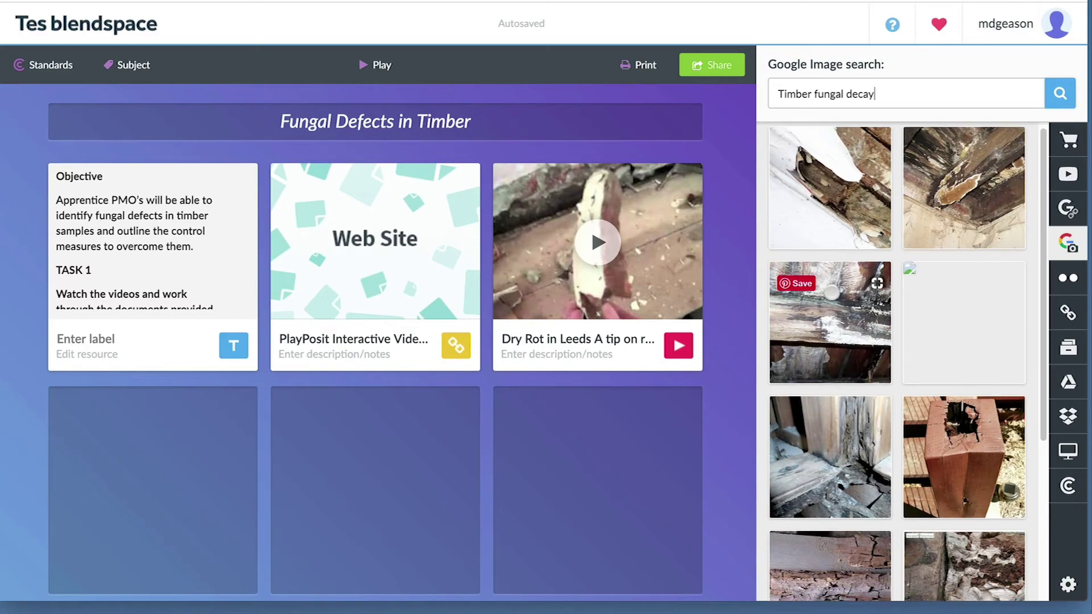
click(838, 307)
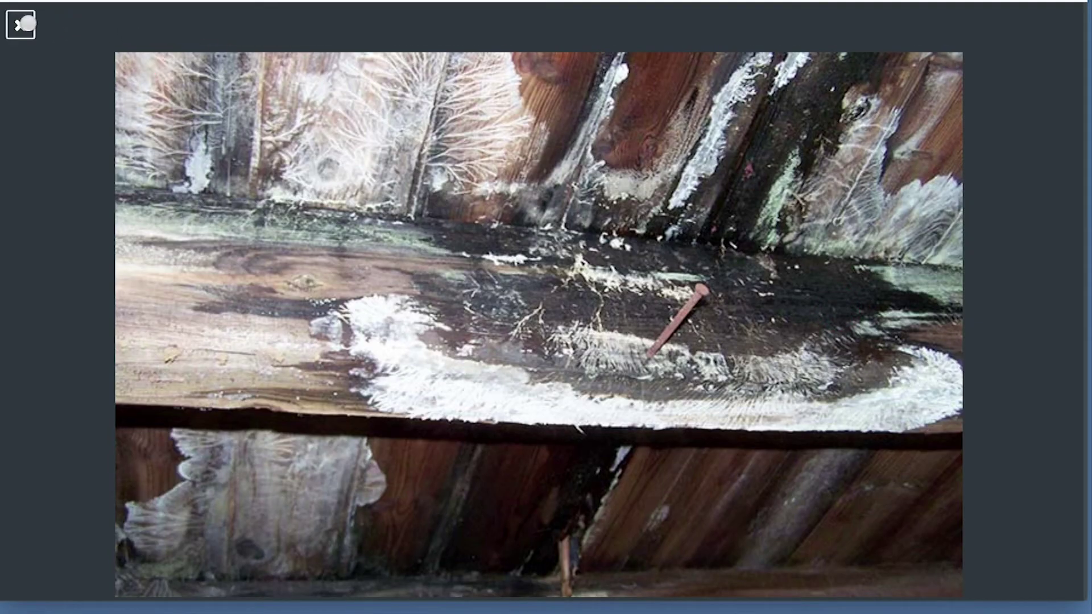
click(21, 25)
drag(825, 313, 114, 455)
Replace the description of the Wet Rot image tile with "Wet Ret example"
scroll(232, 377, down, 1)
scroll(233, 376, down, 1)
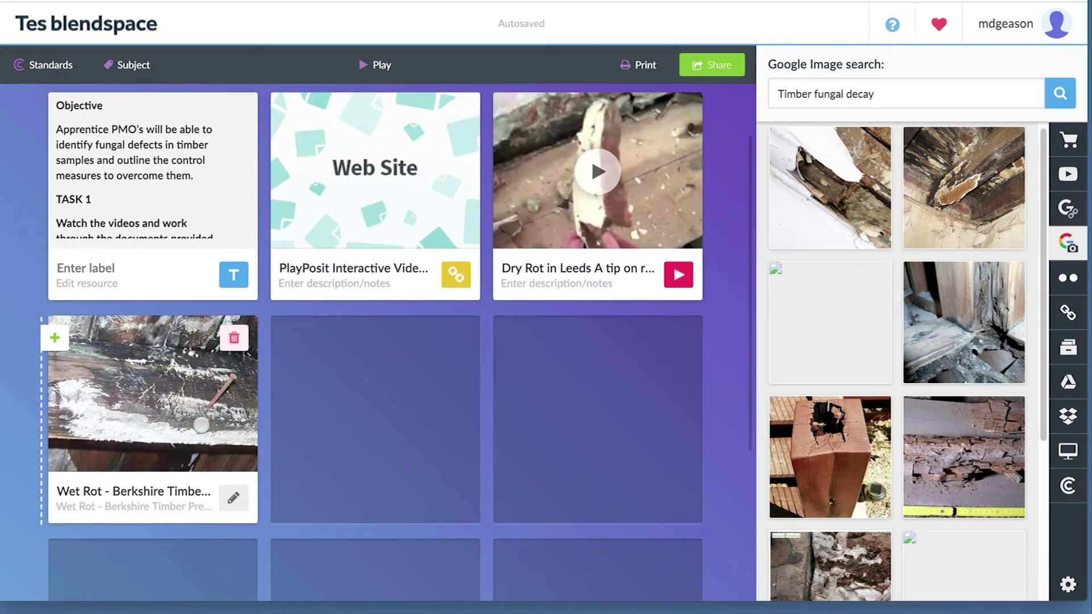
click(233, 501)
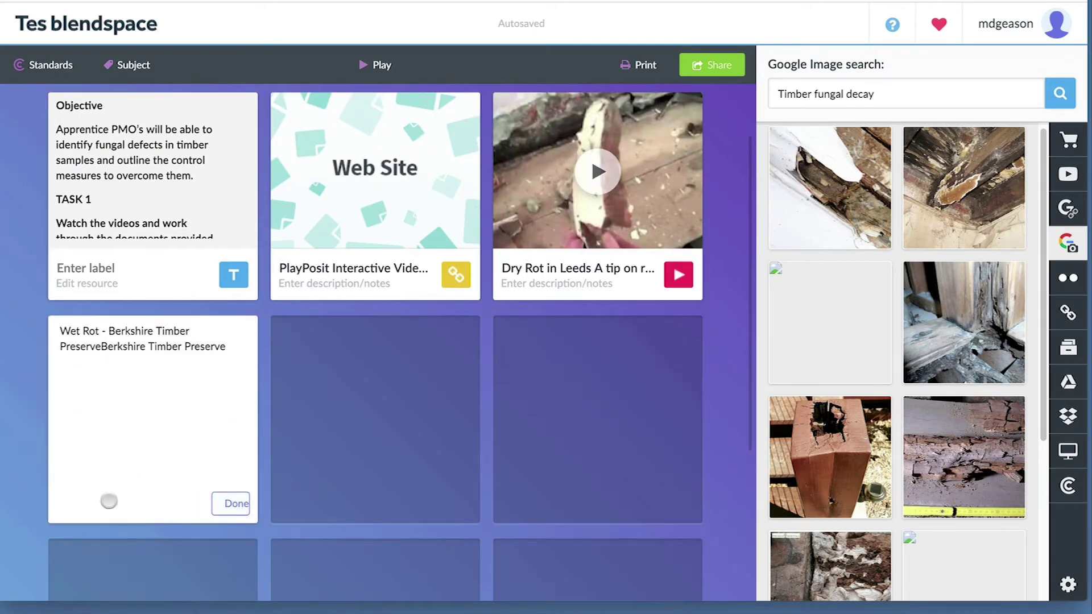
triple_click(58, 313)
text(Wet Ret example)
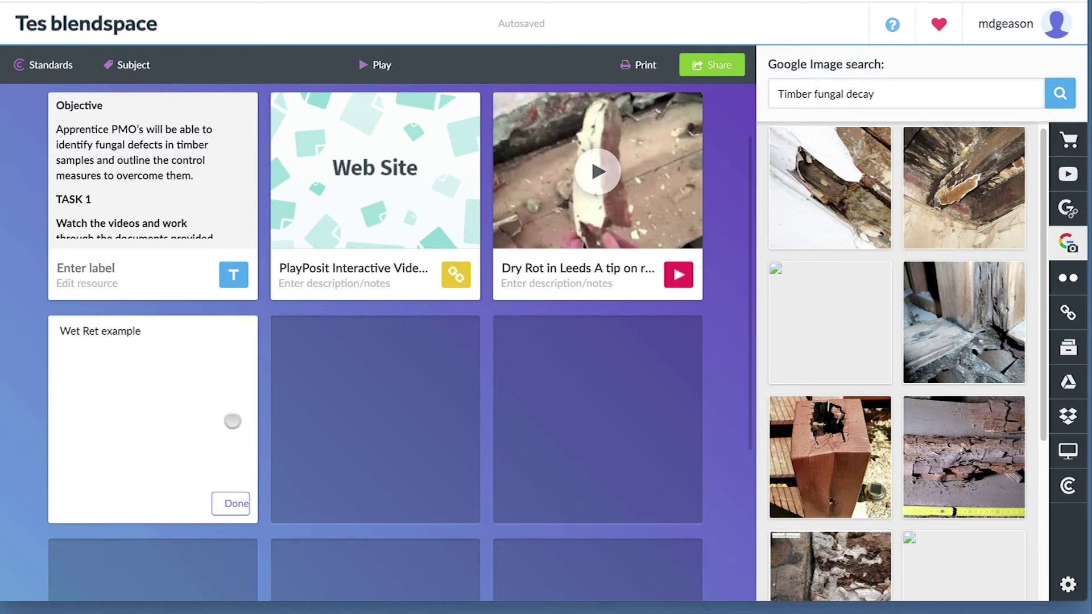
click(228, 502)
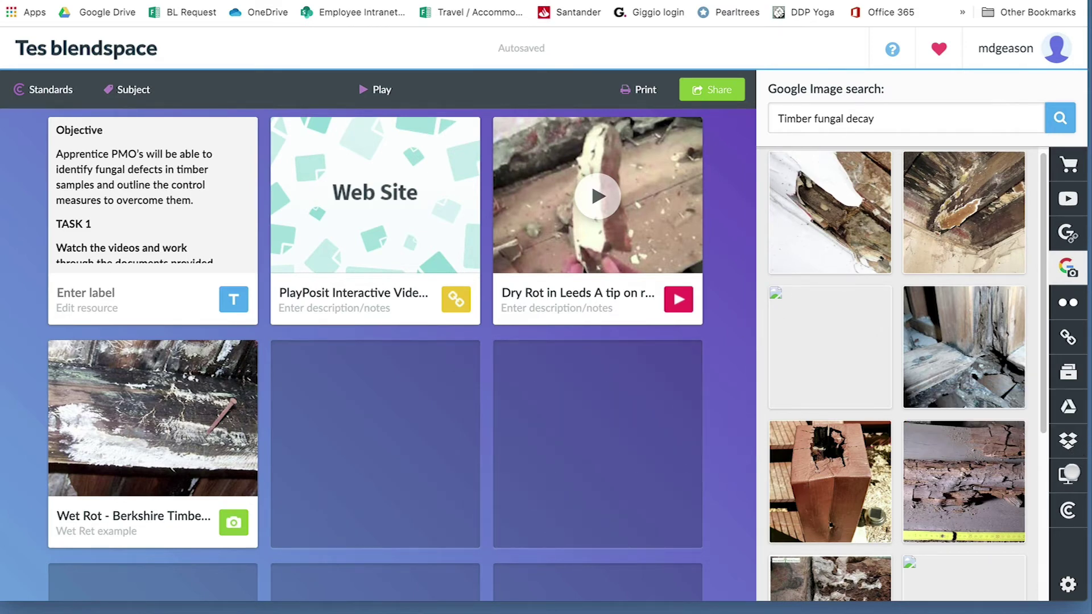
Upload Fungal-Decay-in-Buildings-Final-Rv6-2-06-05-16.pdf from the Desktop and place it in the lesson's fifth cell
click(1070, 478)
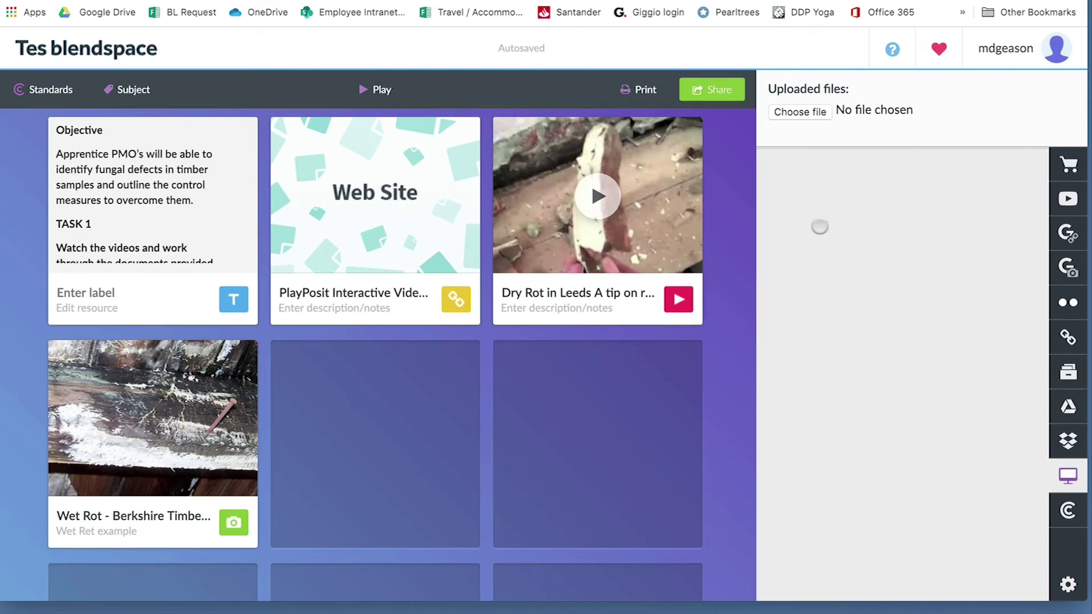
click(804, 110)
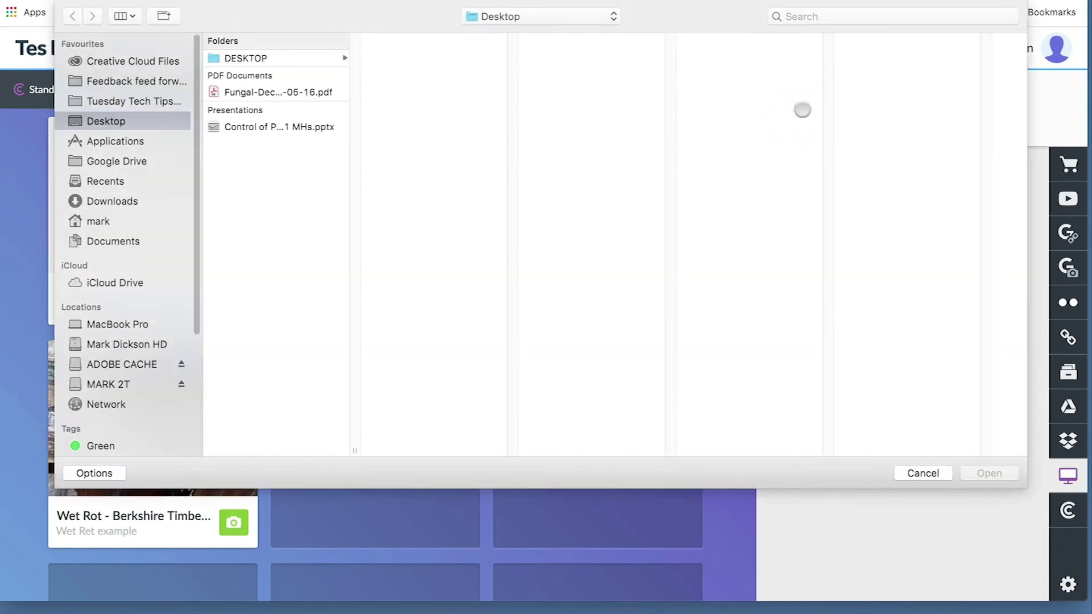
click(261, 92)
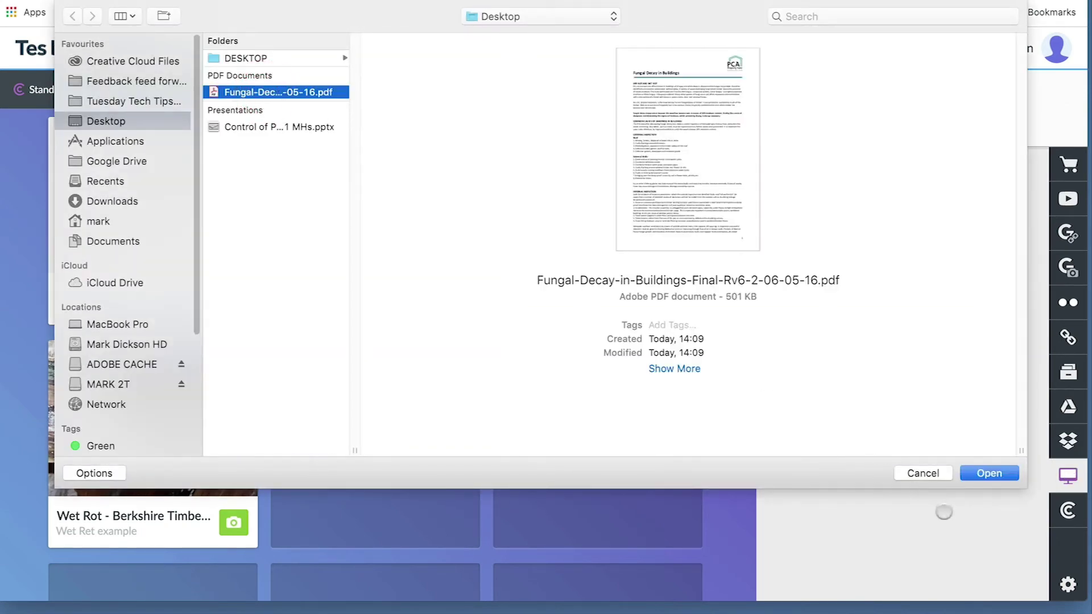
click(993, 473)
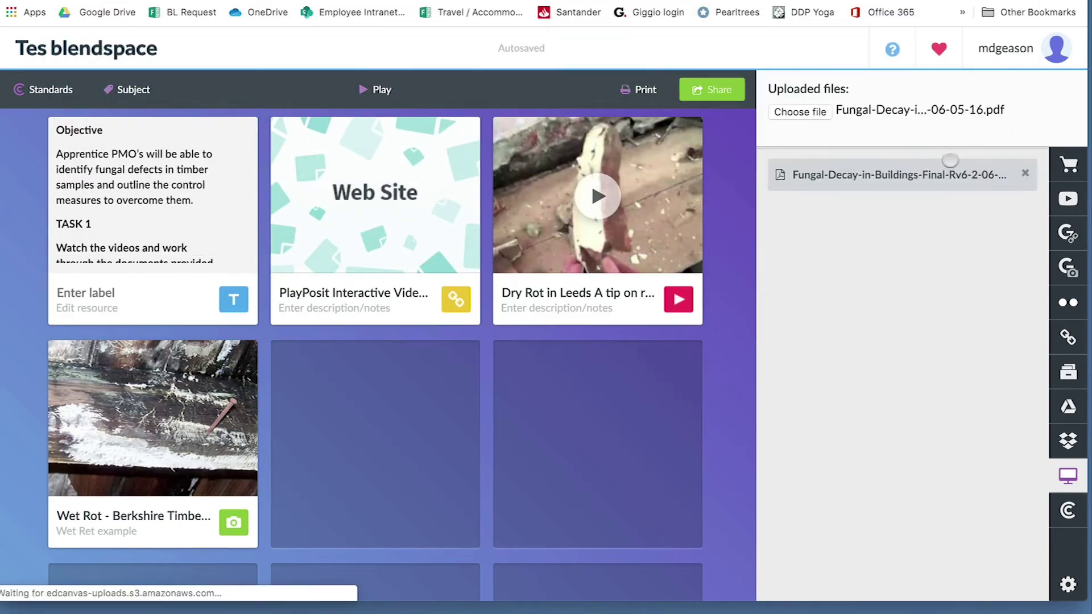
drag(895, 175, 408, 440)
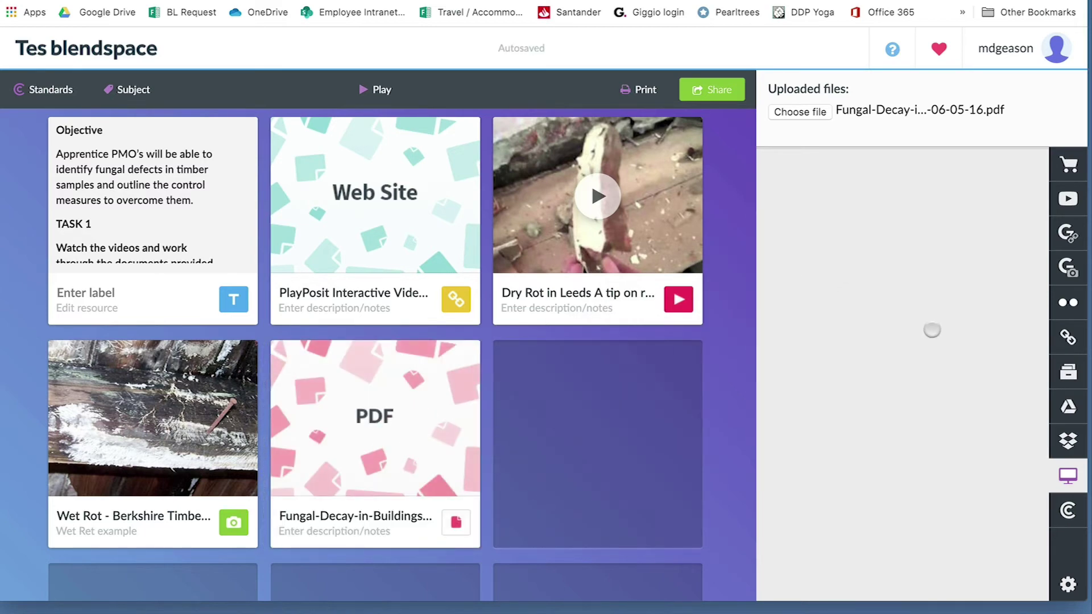
Upload "Control of Property Maintenance Related Resources slideshow unit 211 MHs.pptx" from the Desktop and place it in the lesson's sixth cell
click(809, 112)
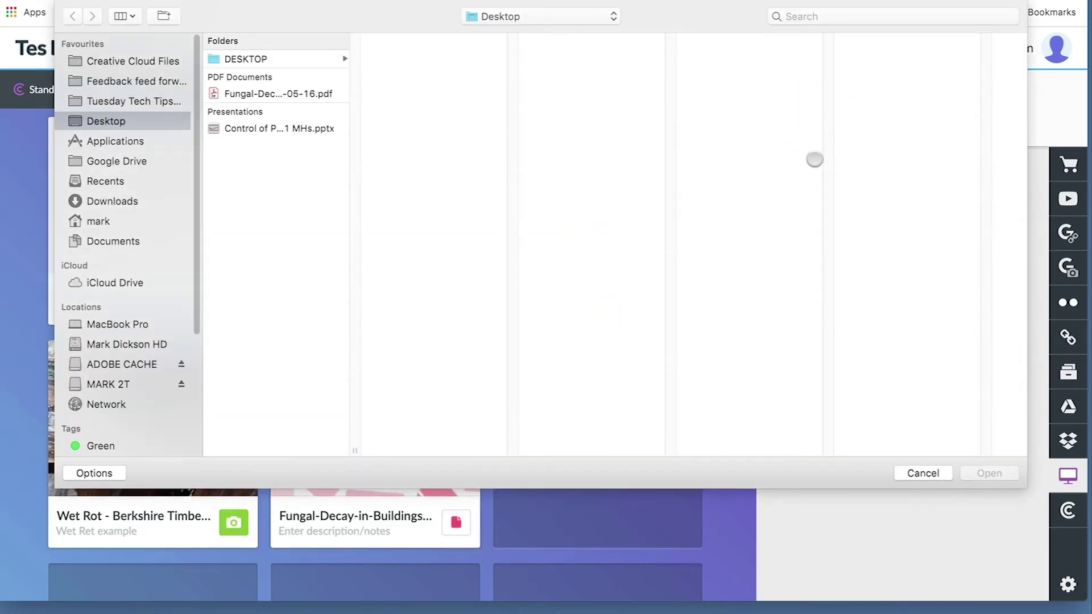
click(230, 130)
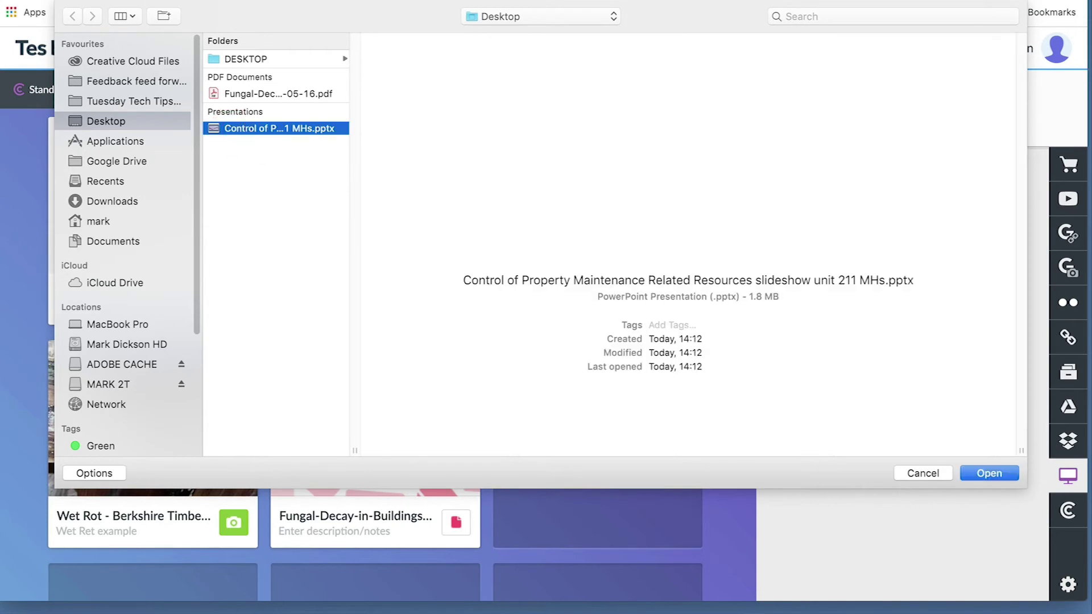
click(990, 474)
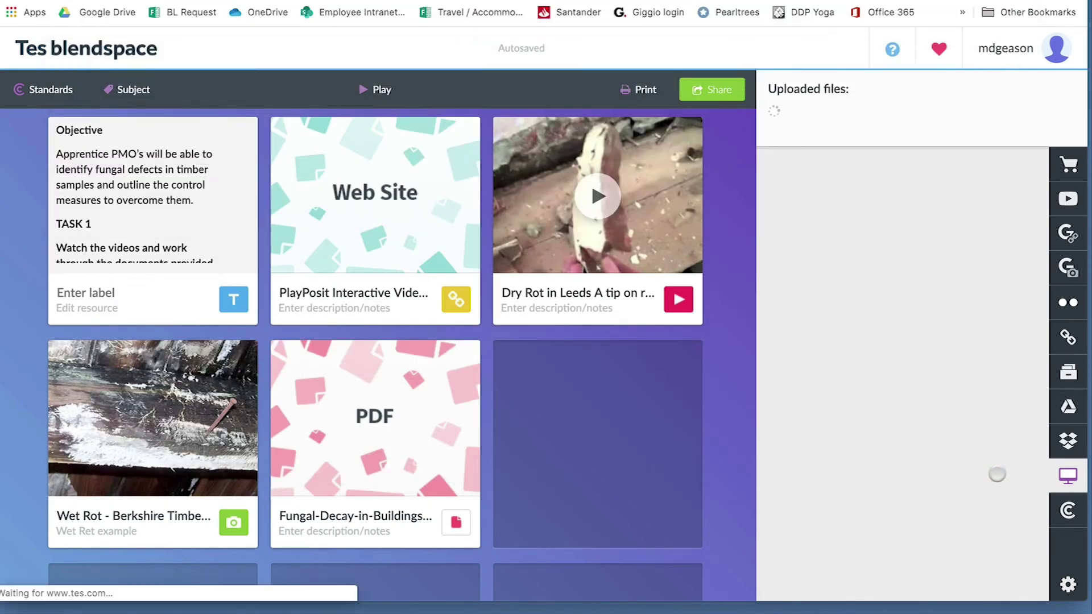
drag(805, 180, 637, 387)
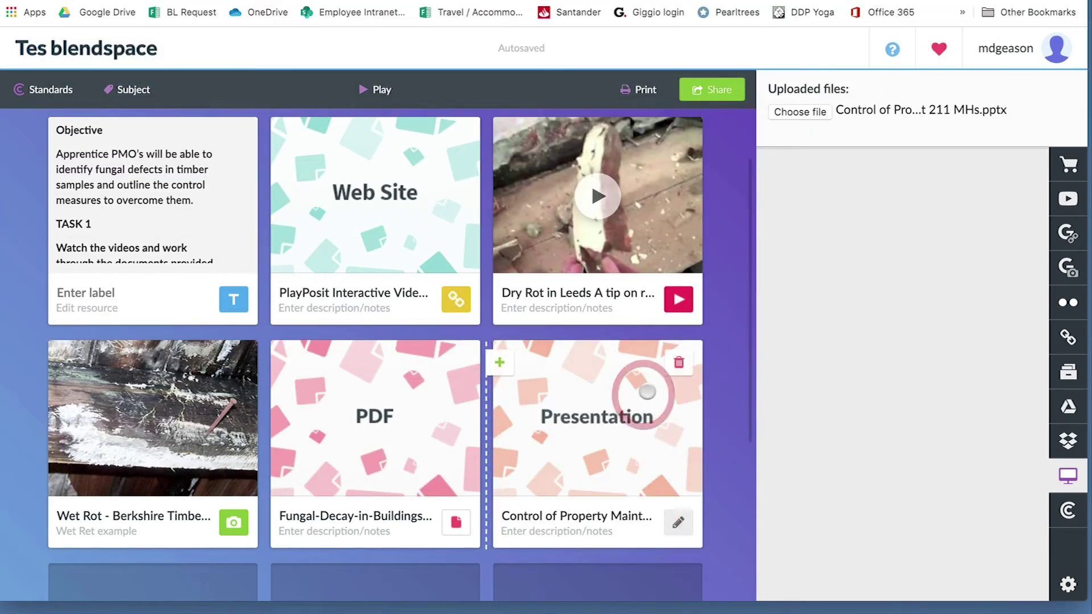
Rearrange the tiles: presentation in the second cell, Wet Rot image third, PlayPosit link fourth and Dry Rot video sixth
scroll(634, 374, up, 2)
scroll(633, 374, down, 4)
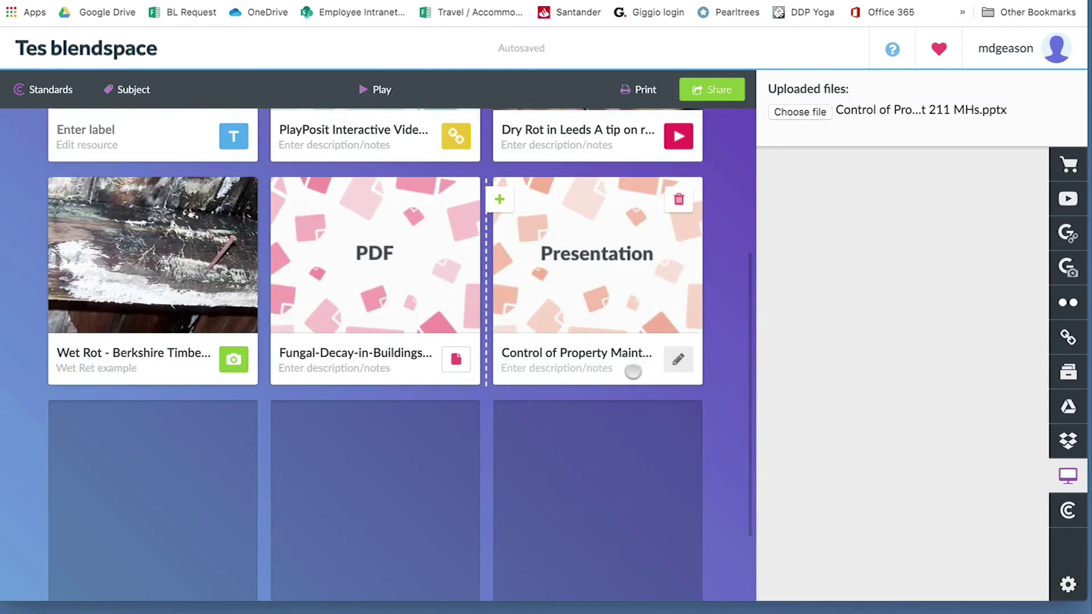
scroll(633, 369, up, 3)
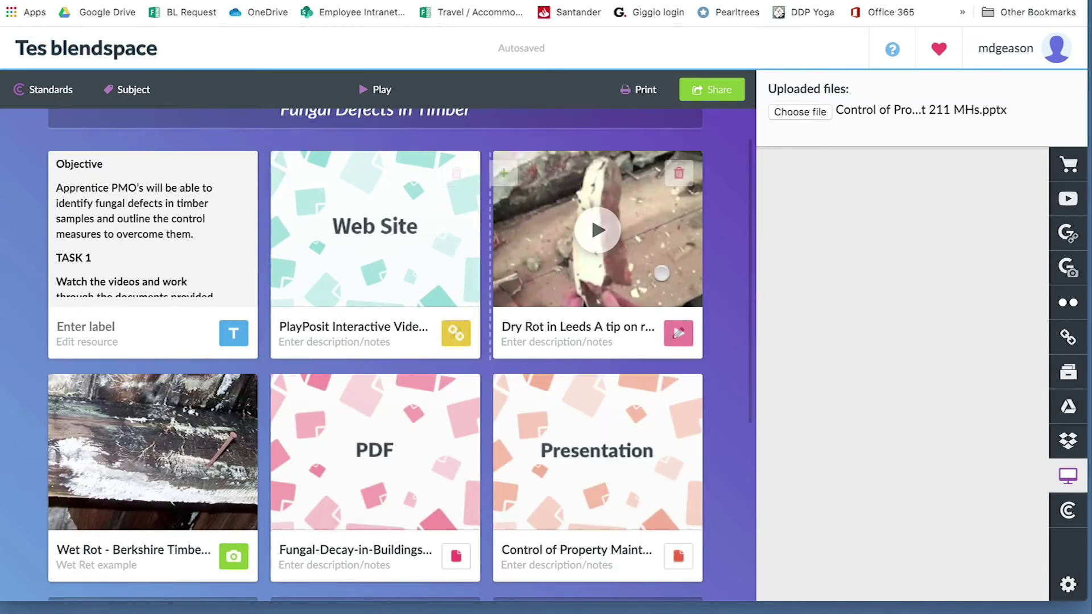
mouse_move(672, 340)
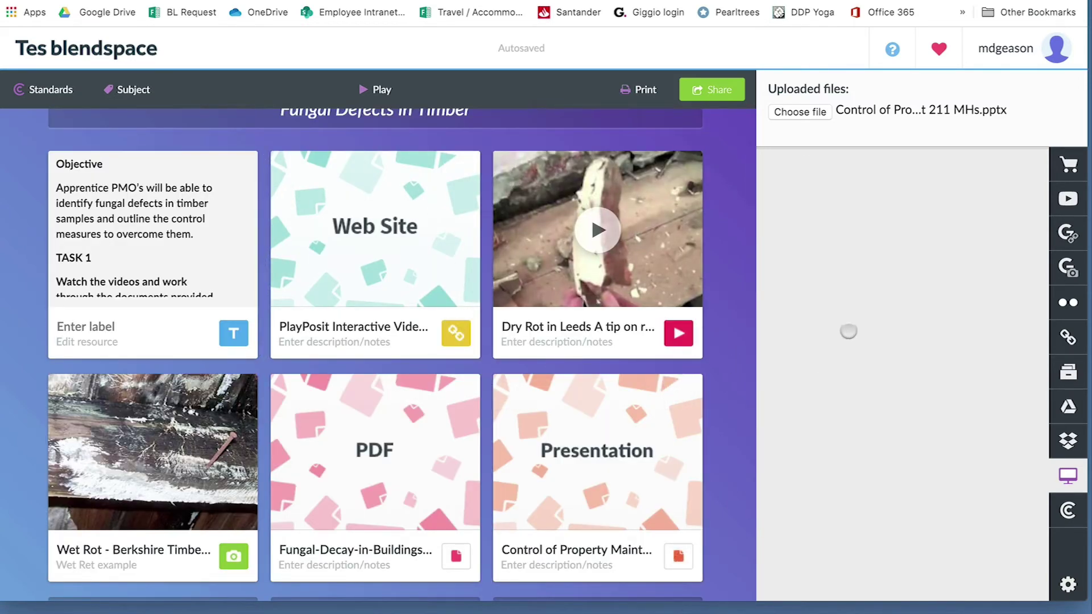
mouse_move(364, 434)
mouse_move(128, 459)
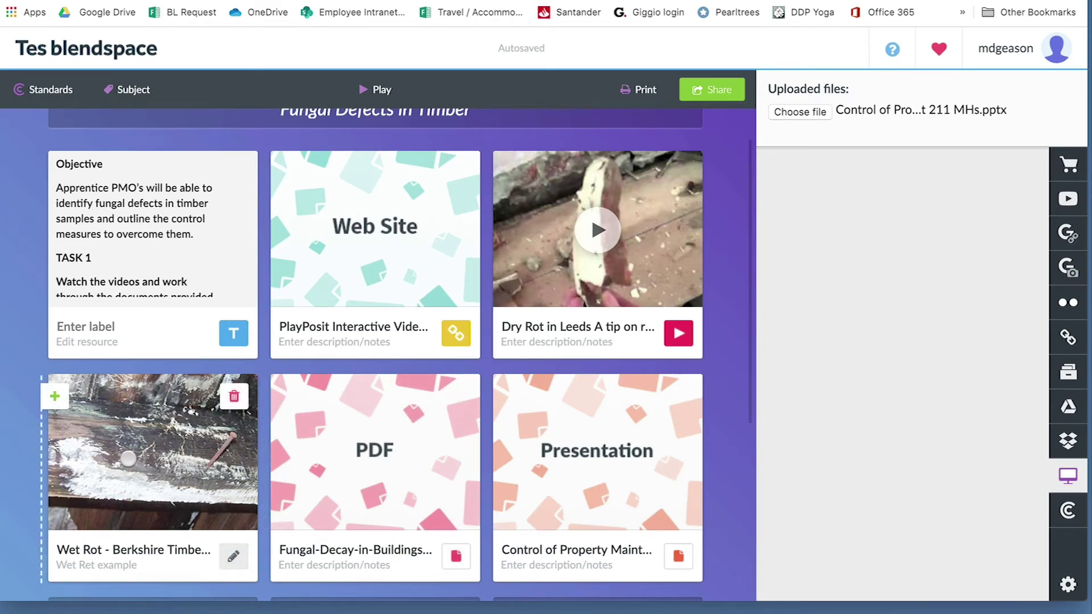
drag(129, 460, 648, 256)
mouse_move(327, 519)
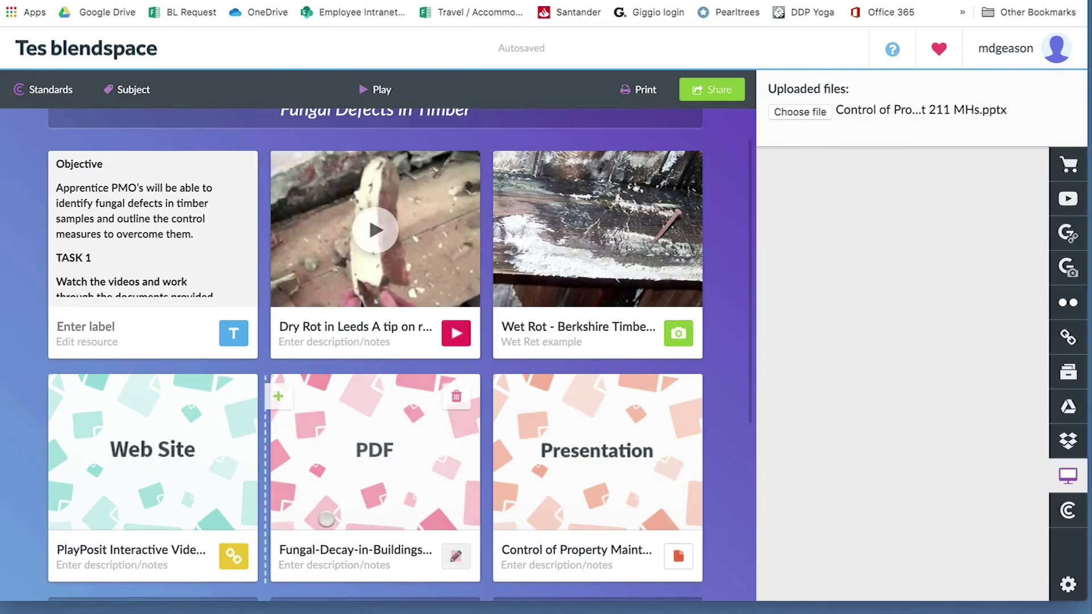
drag(555, 450, 271, 227)
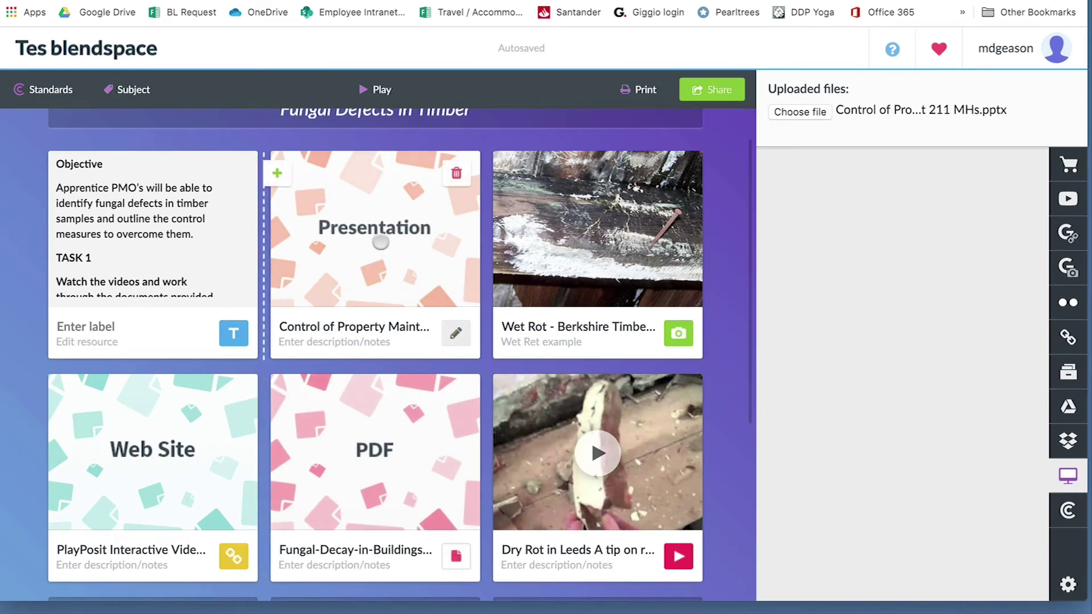
Open the presentation tile, advance through its first slides, and close the preview
click(330, 228)
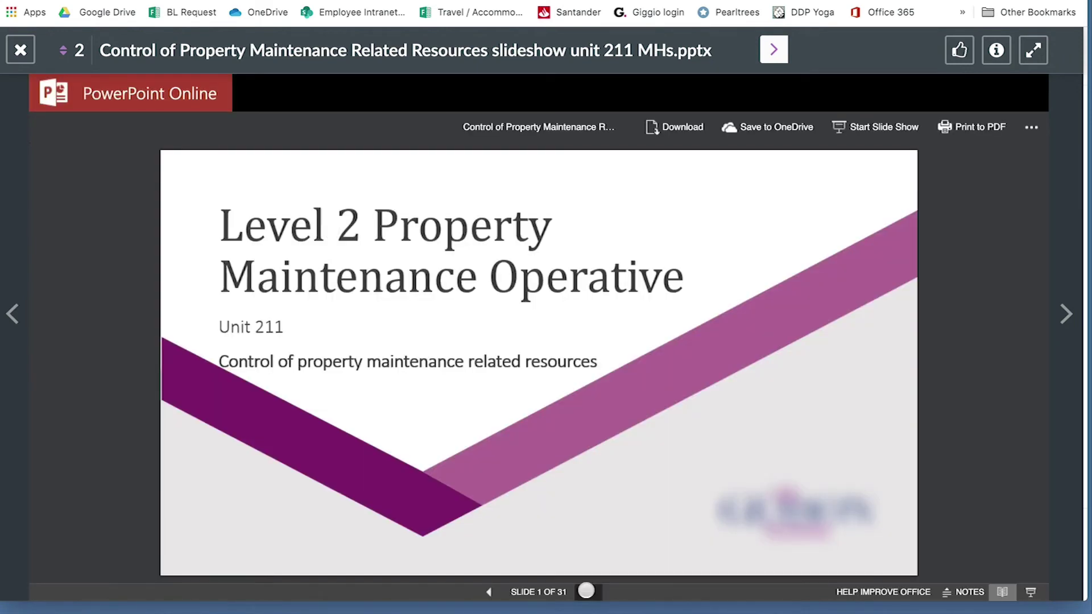
click(588, 592)
click(588, 592)
click(21, 50)
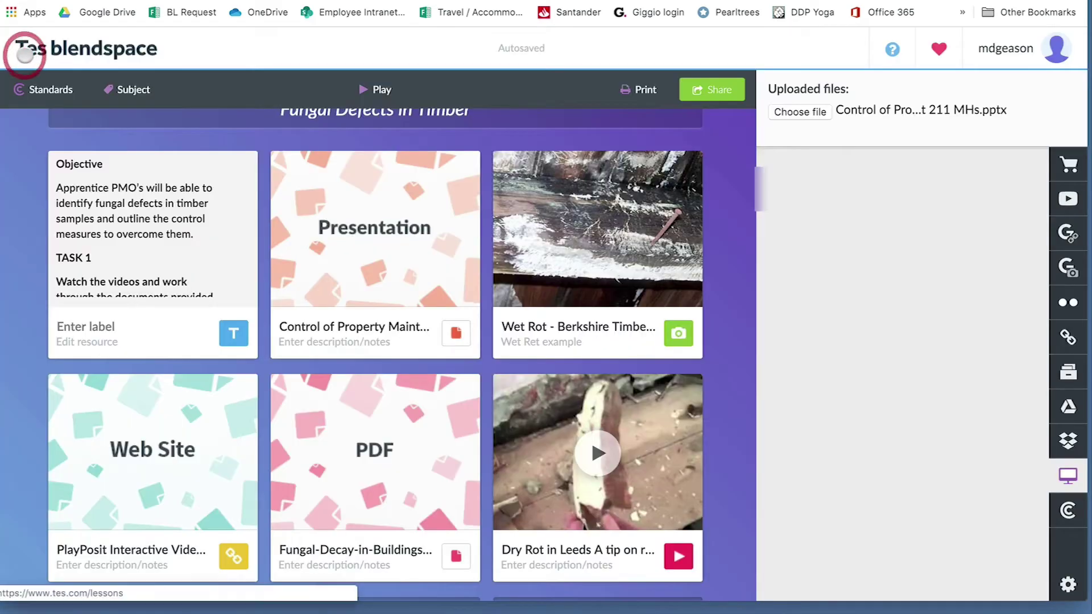
Preview the PlayPosit video tile in the fourth cell, close it, and open the Fungal Decay in Buildings PDF tile
scroll(455, 364, down, 1)
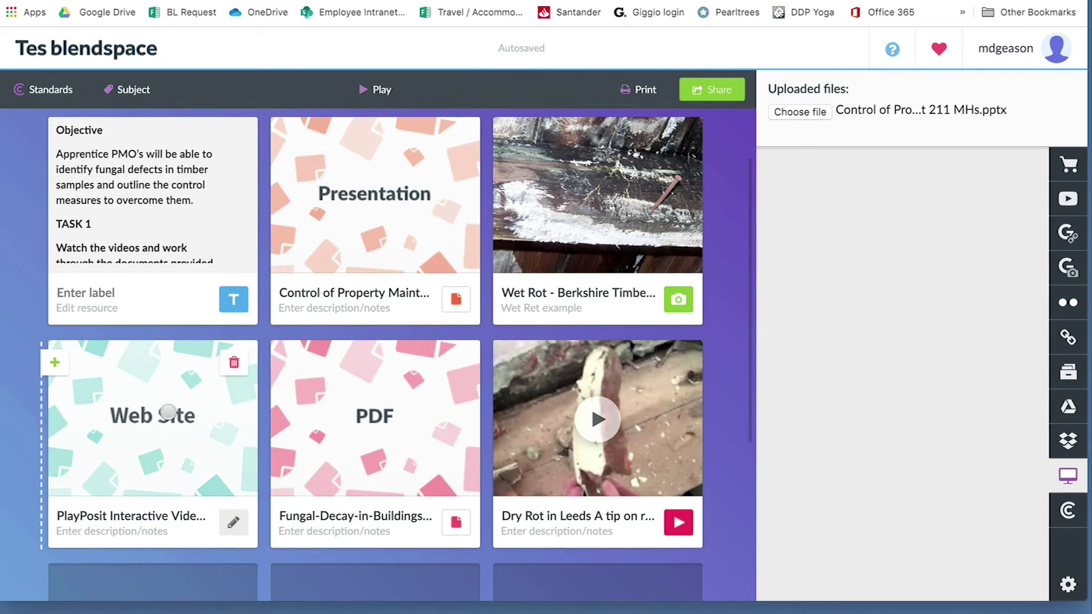
click(166, 409)
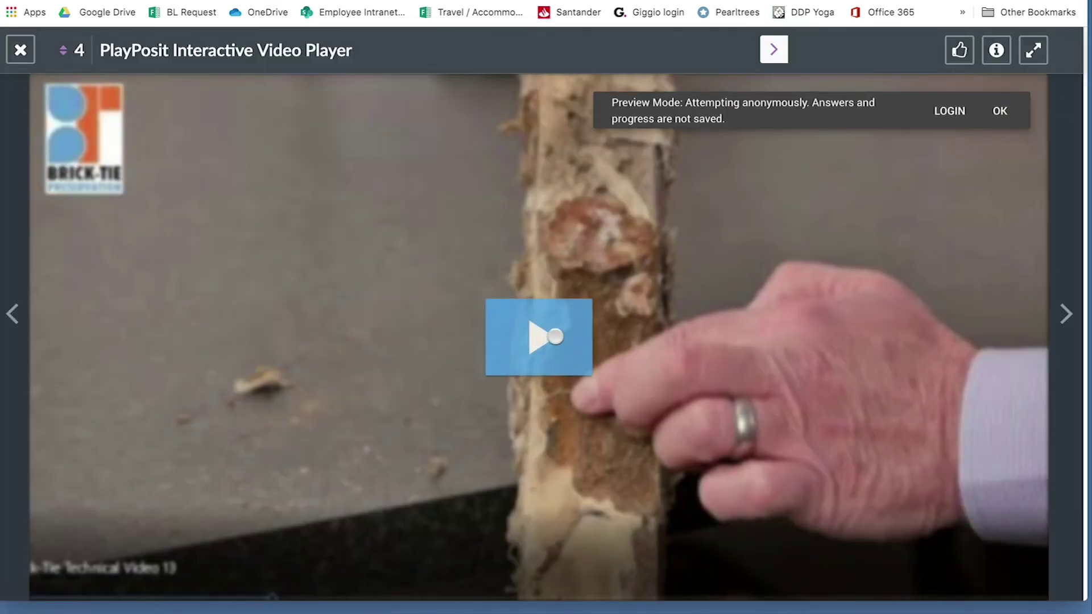
click(21, 51)
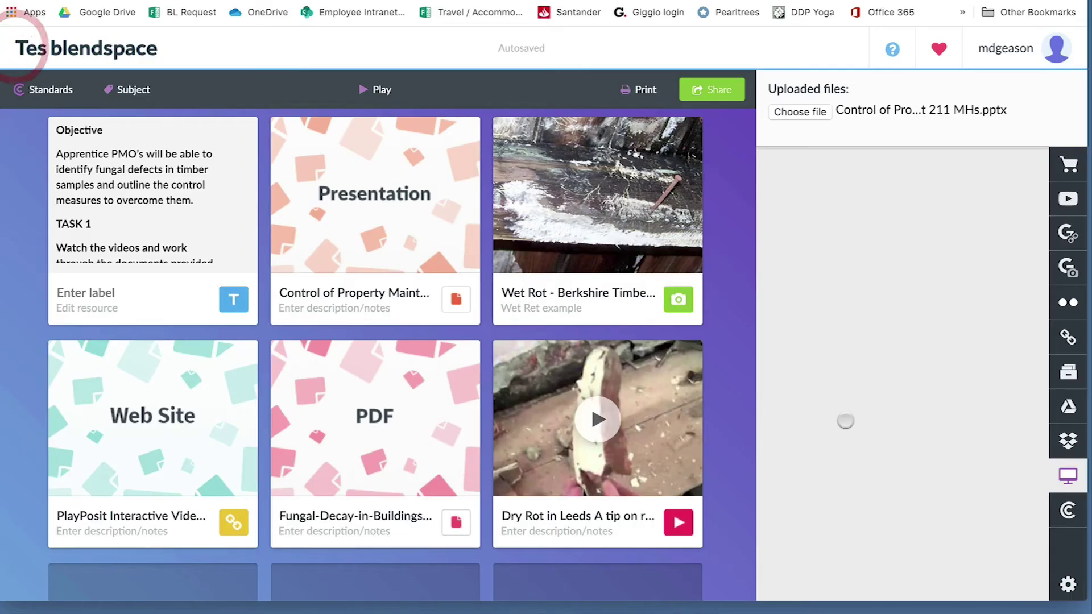
click(445, 400)
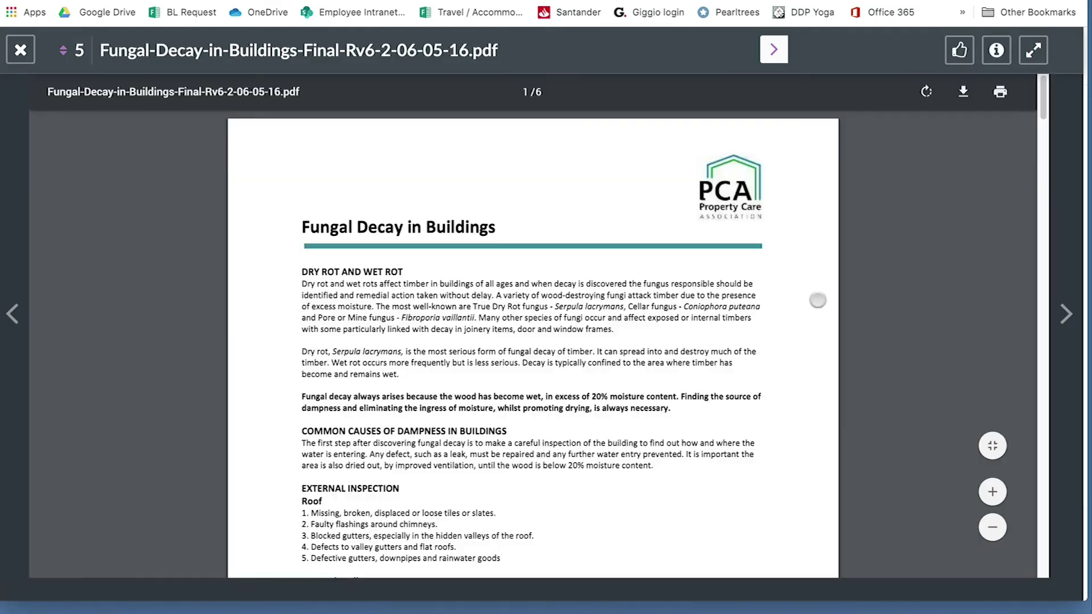
Skim through the pages of the Fungal Decay in Buildings PDF, return to its first page, and close the preview
scroll(816, 294, down, 20)
scroll(807, 293, down, 20)
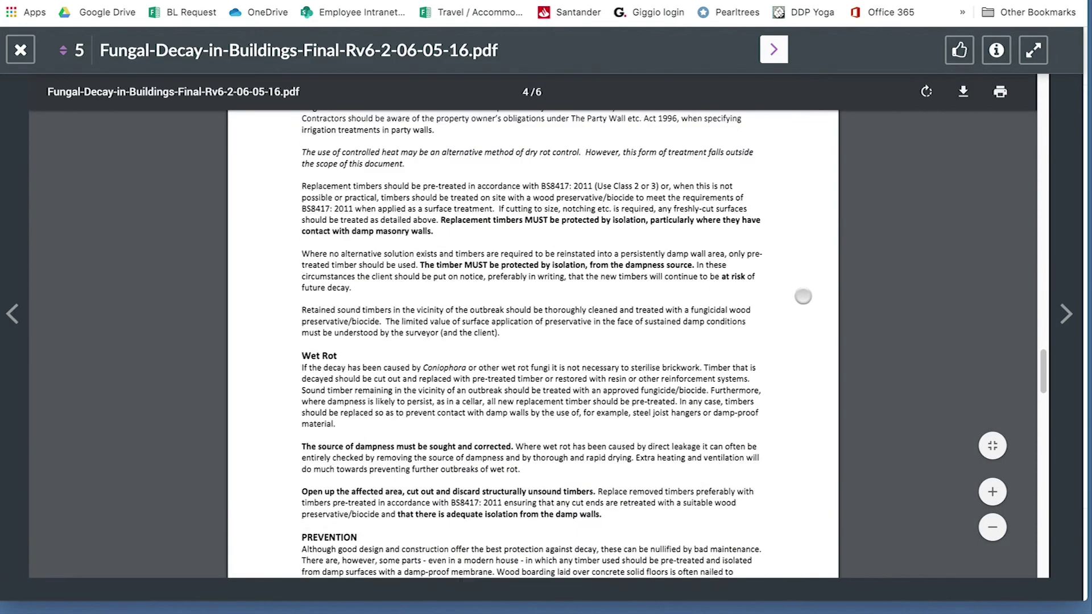
scroll(803, 297, up, 20)
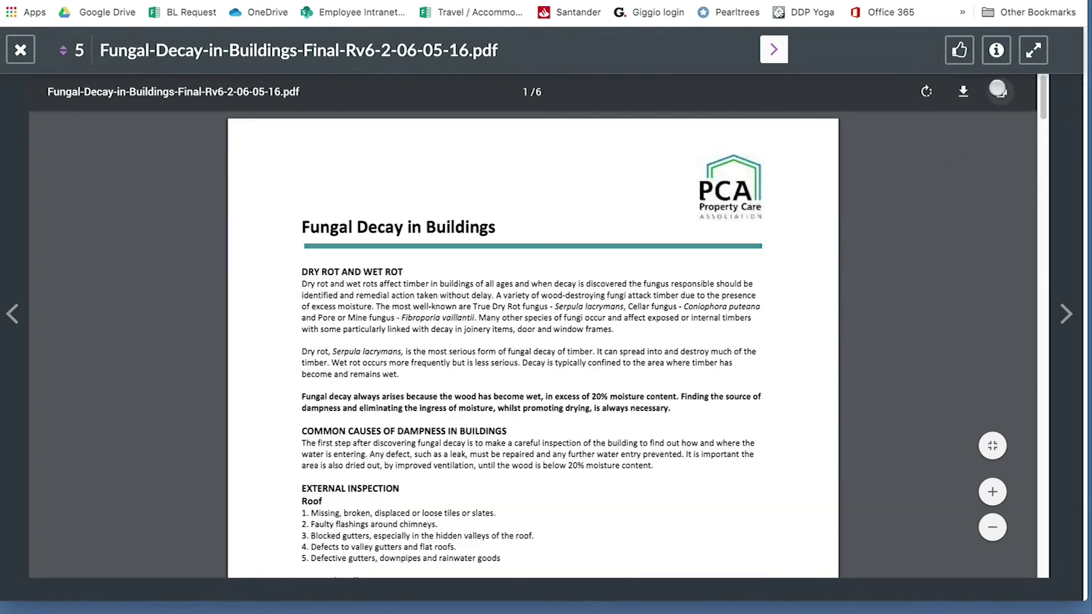
click(23, 50)
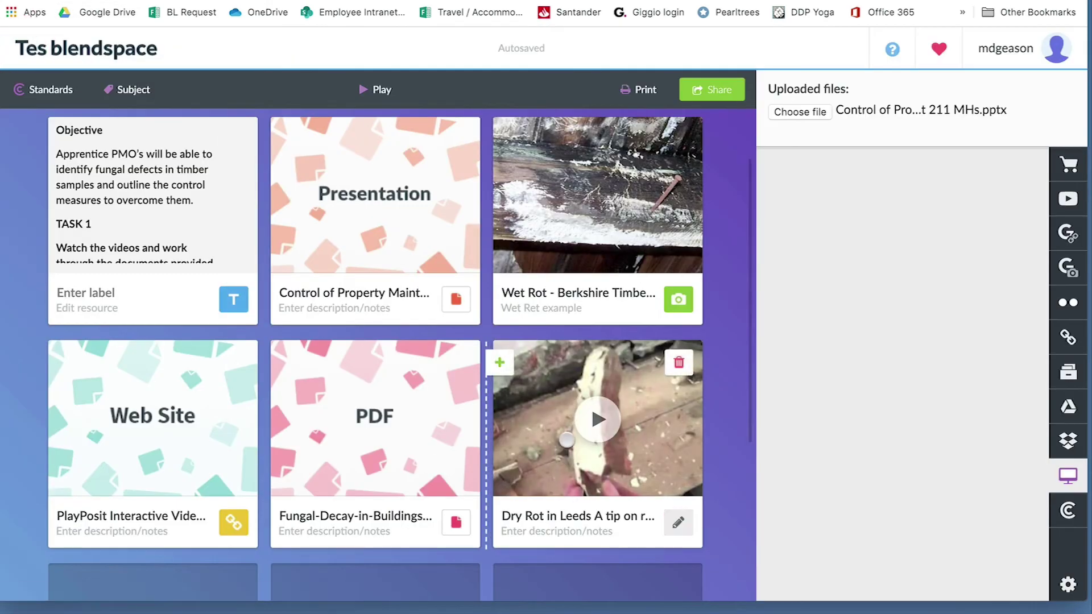
Preview the Dry Rot in Leeds video tile in the sixth cell, start its playback, and close the preview
scroll(591, 282, down, 3)
click(596, 244)
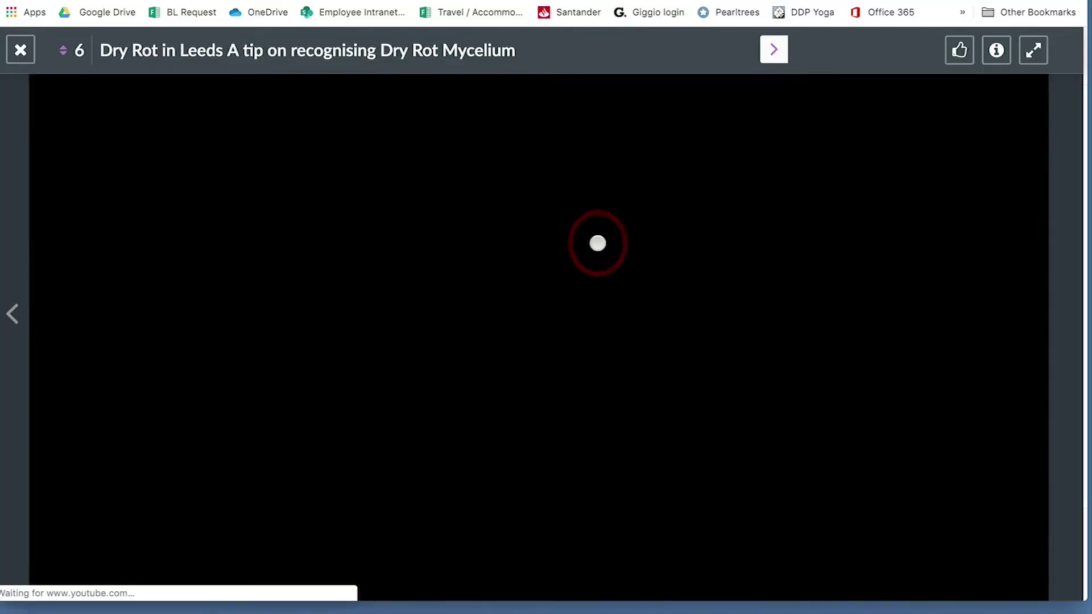
click(554, 322)
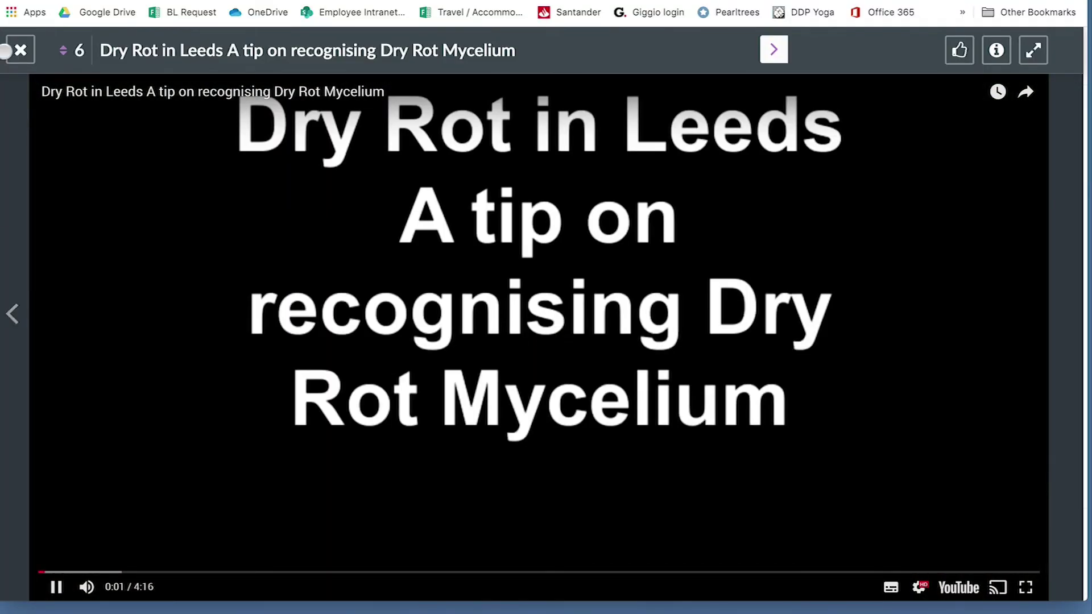
click(17, 50)
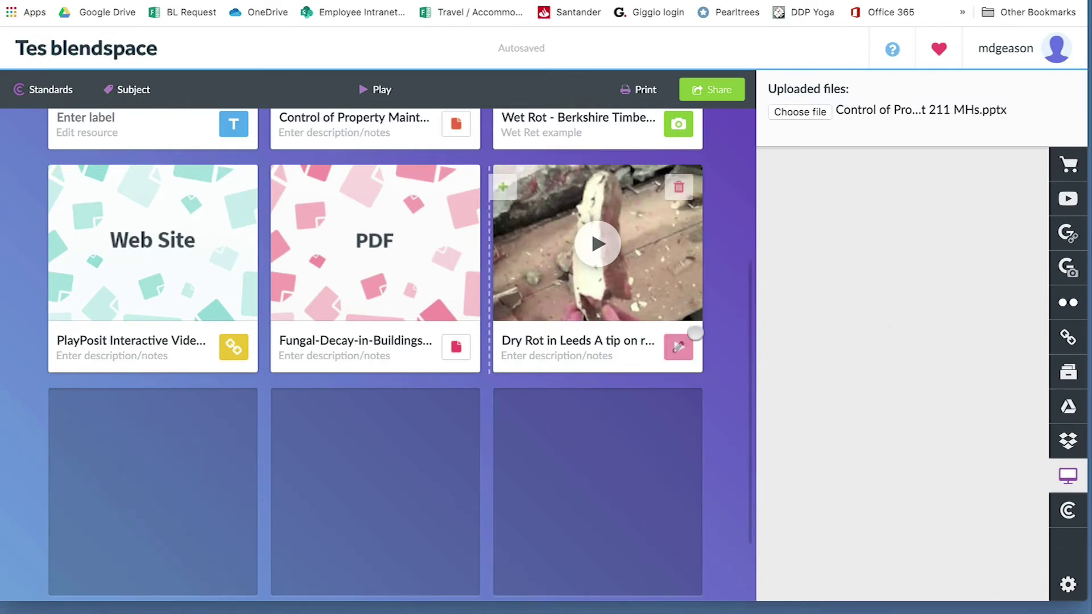
scroll(696, 333, up, 4)
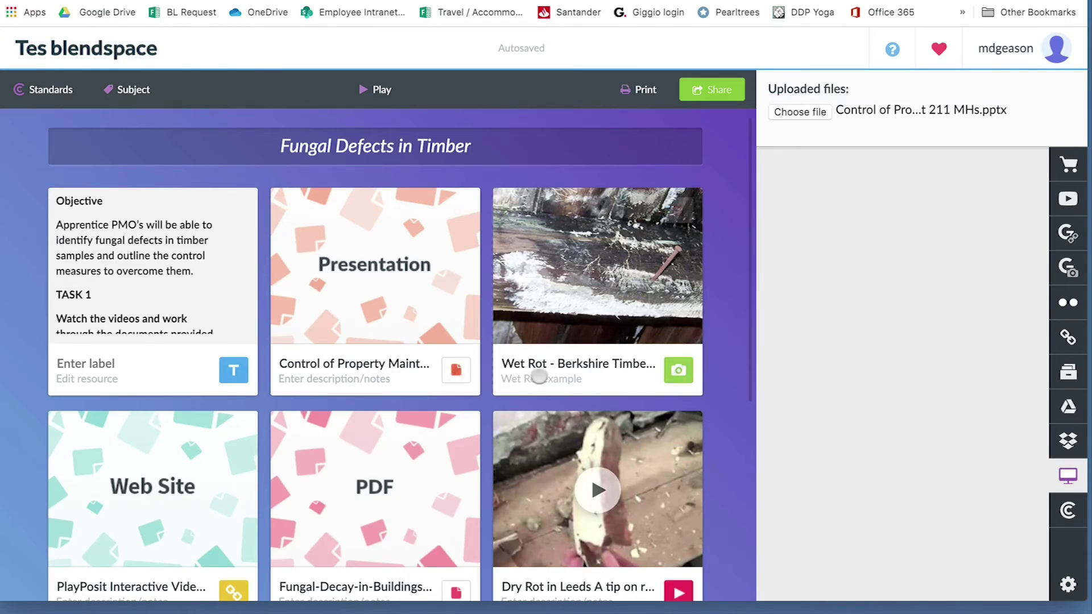
Add a quiz tile to the lesson's seventh cell and close its question editor without entering any questions
scroll(538, 376, down, 6)
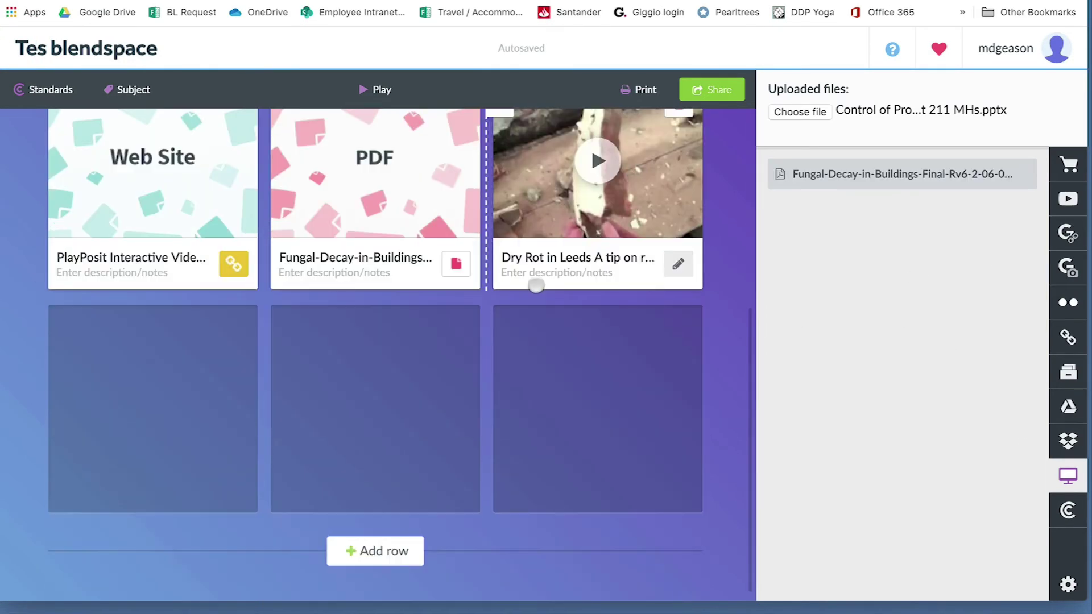
mouse_move(108, 449)
click(184, 454)
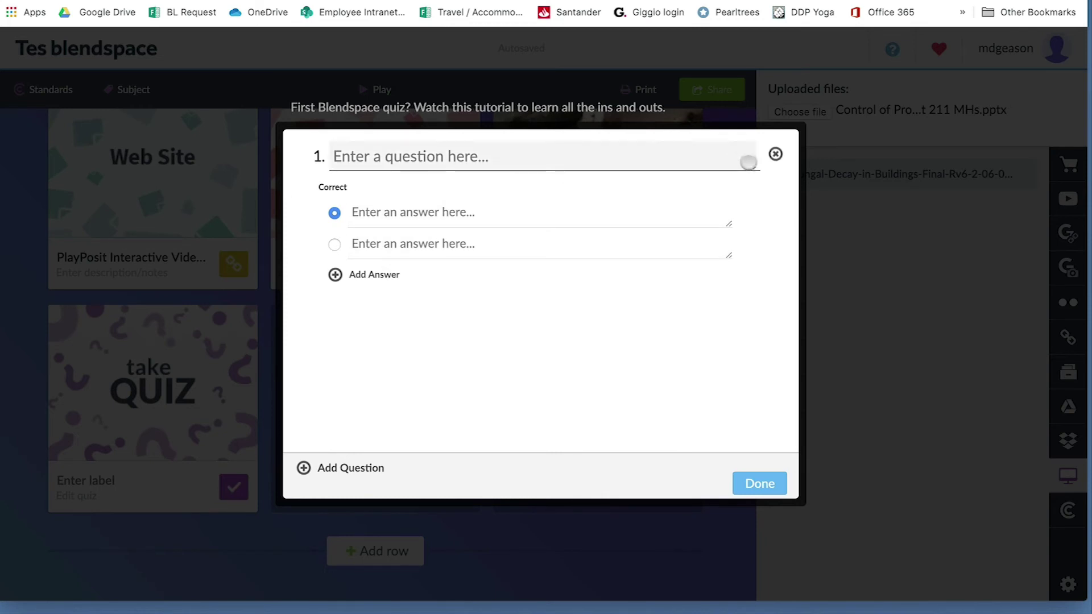
click(775, 154)
click(980, 339)
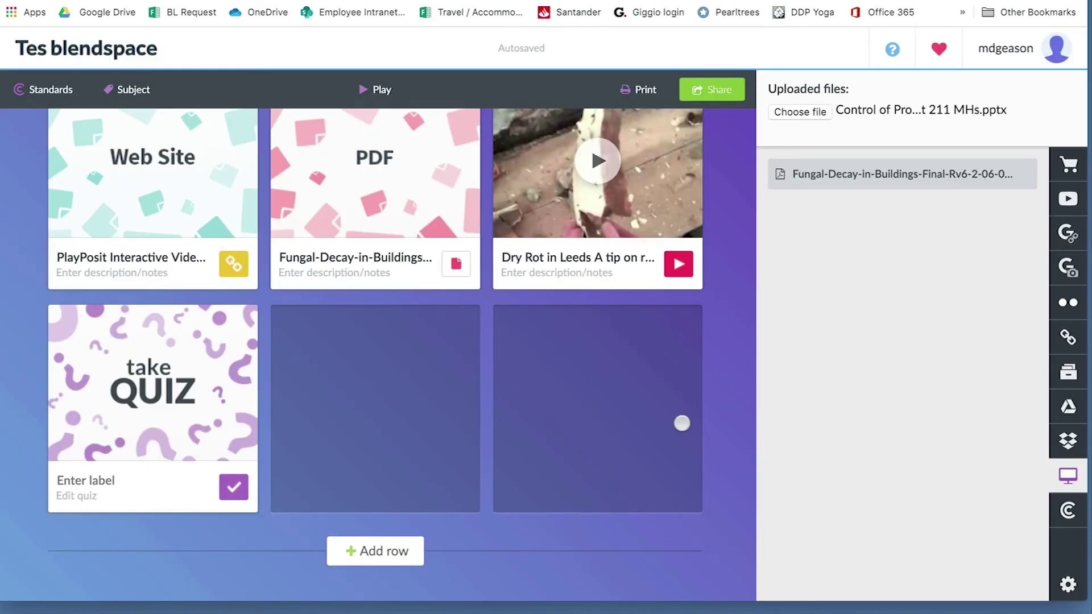
Open the sharing options for the Fungal Defects in Timber lesson and select the whole lesson link
scroll(626, 433, up, 2)
scroll(531, 438, up, 3)
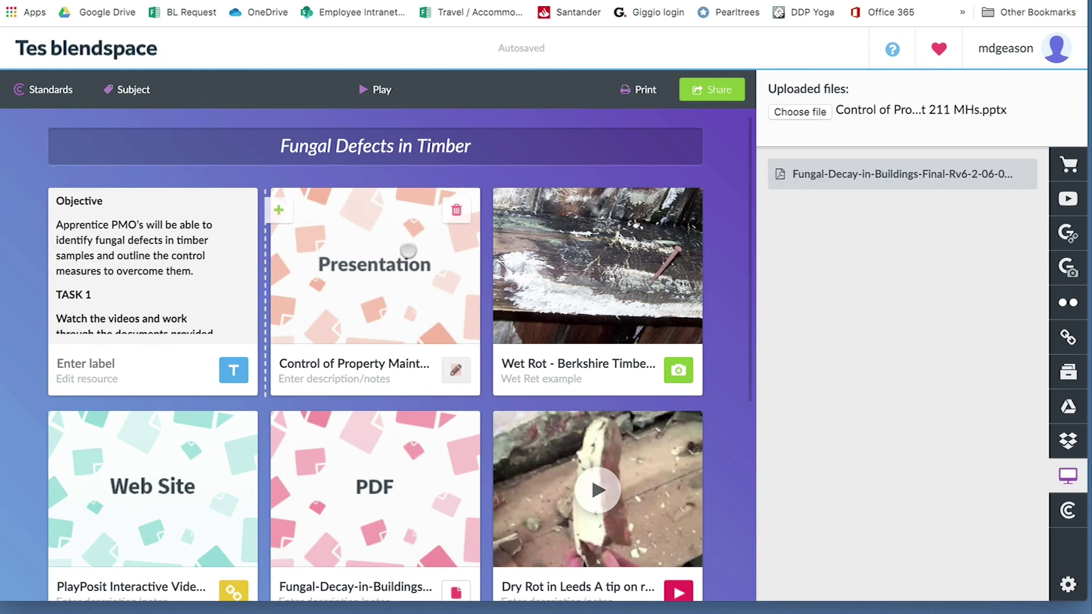
click(696, 96)
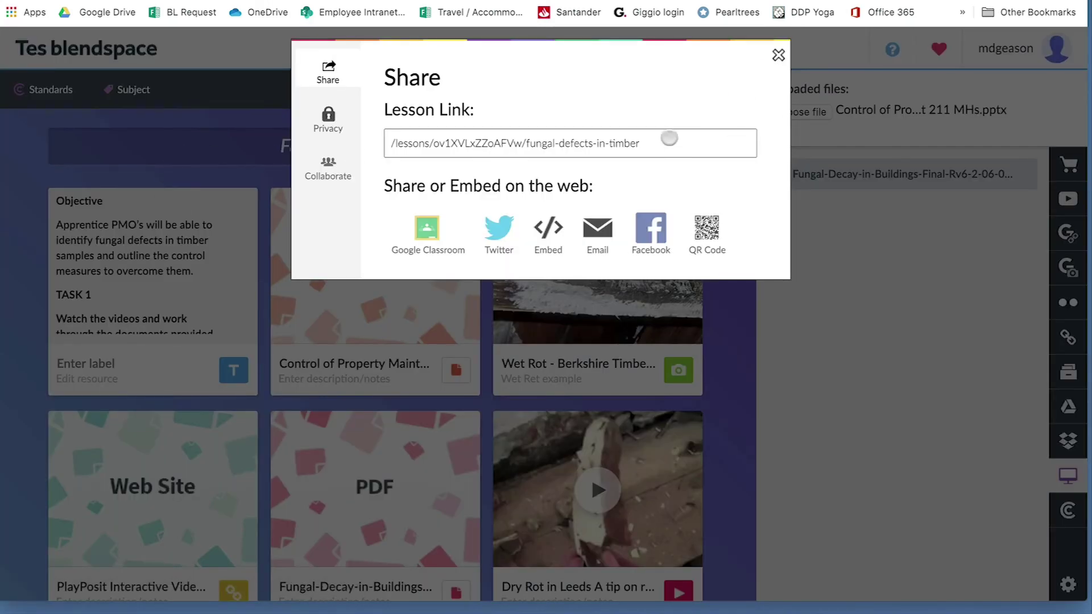
click(669, 138)
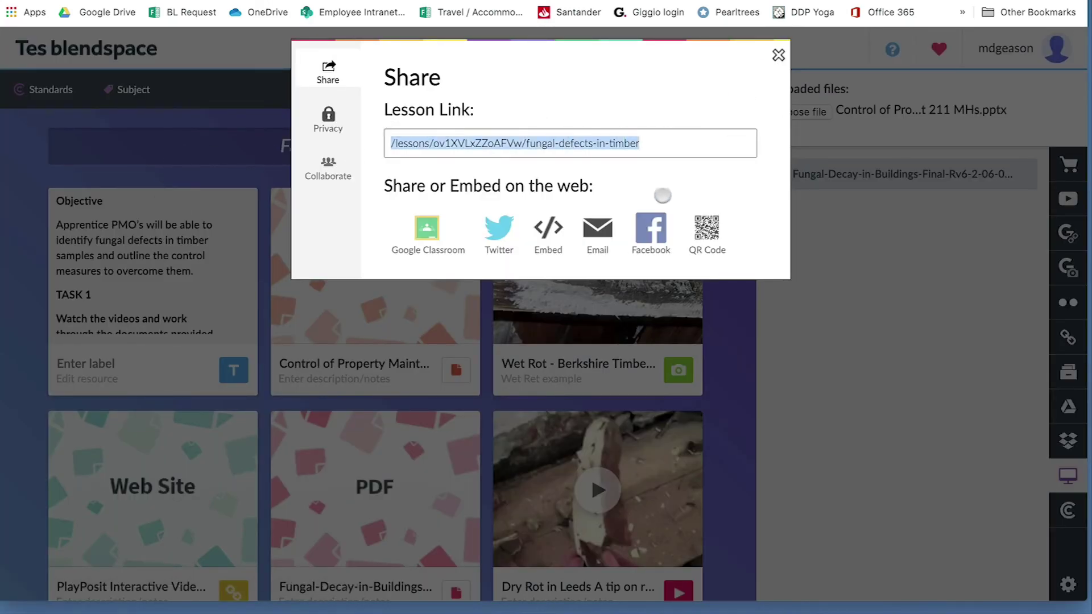